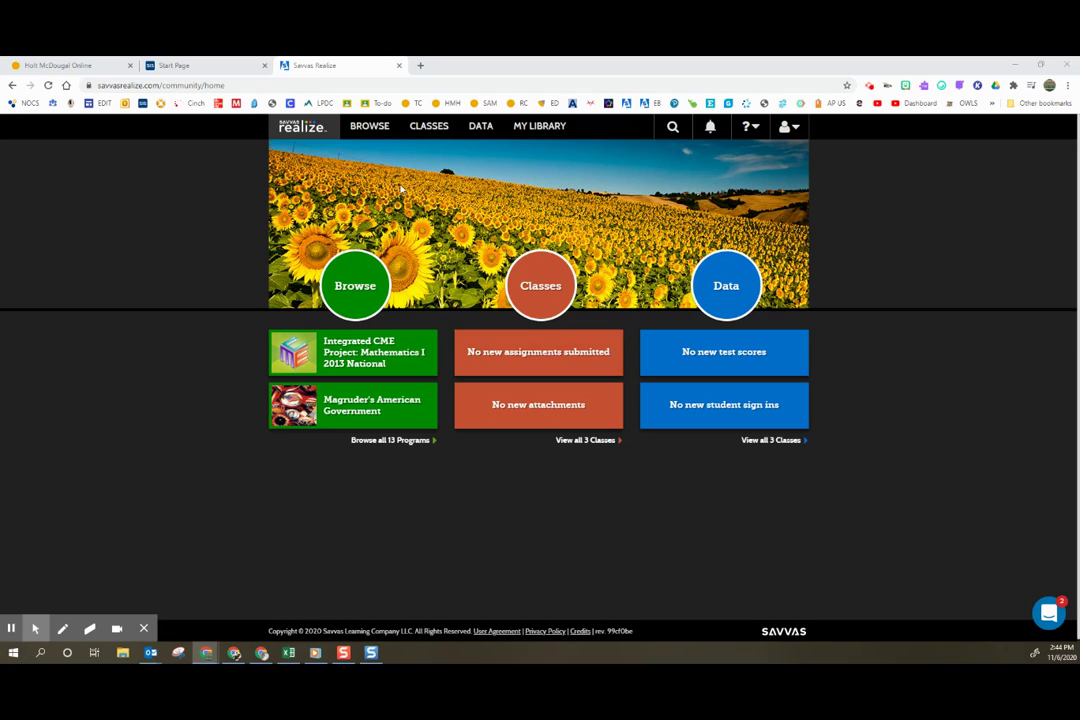
Open the list of all programs and look through the available literacy, math and social studies titles.
left_click(389, 441)
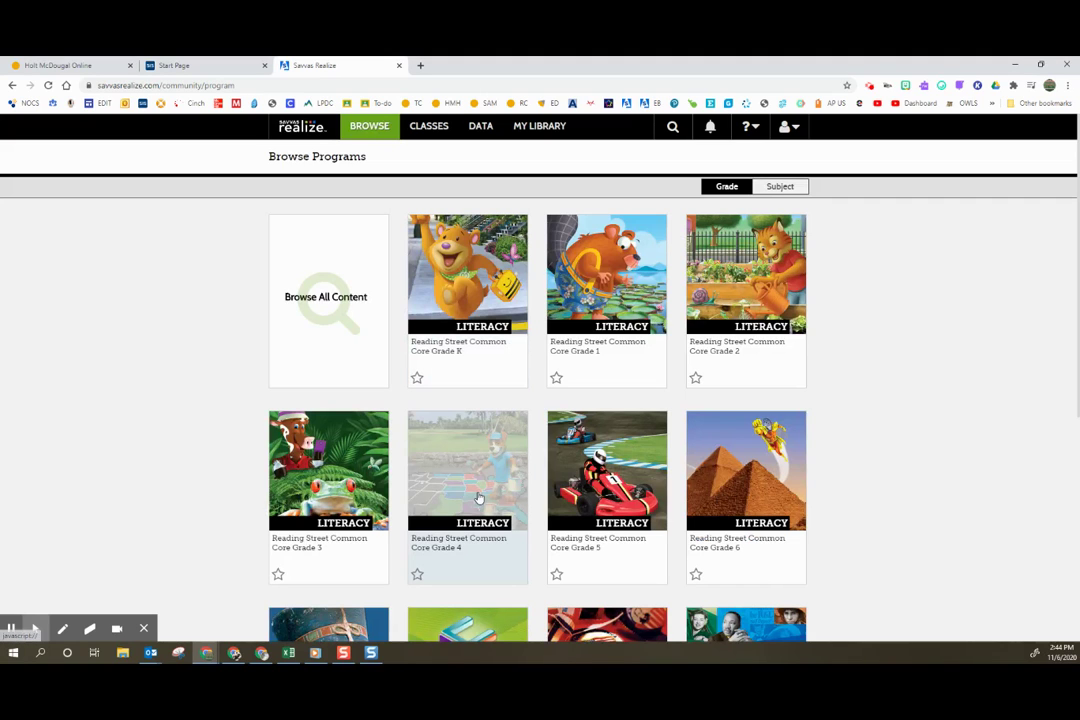
scroll(604, 446, "down", 5)
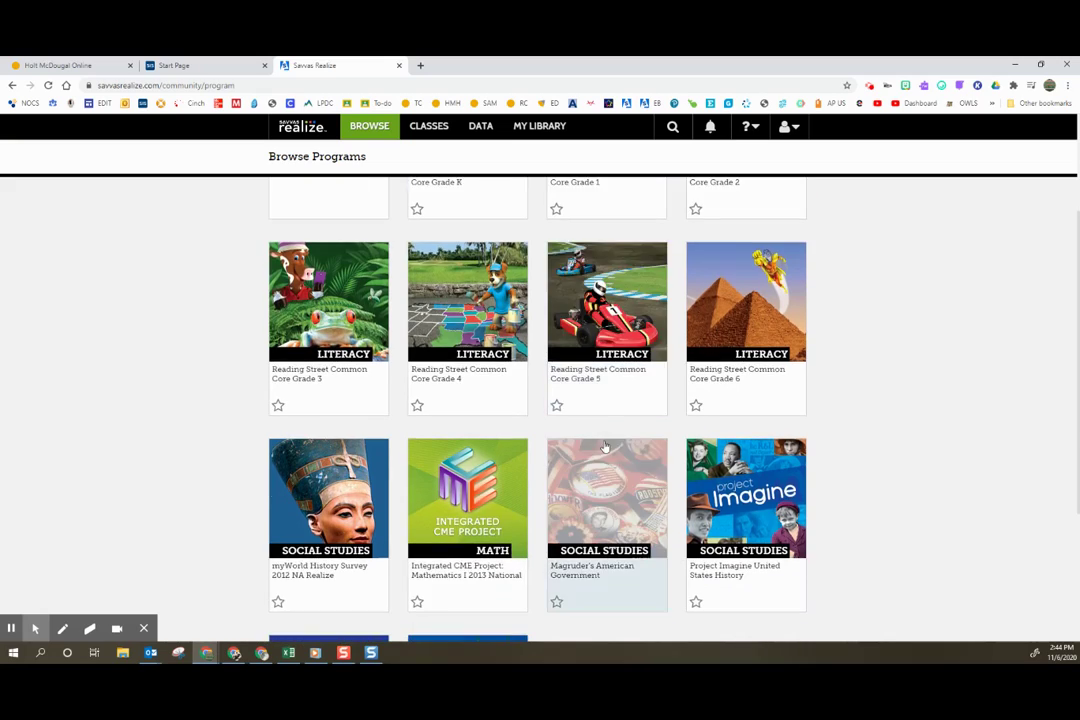
scroll(604, 446, "up", 2)
scroll(604, 446, "up", 2)
scroll(604, 446, "down", 3)
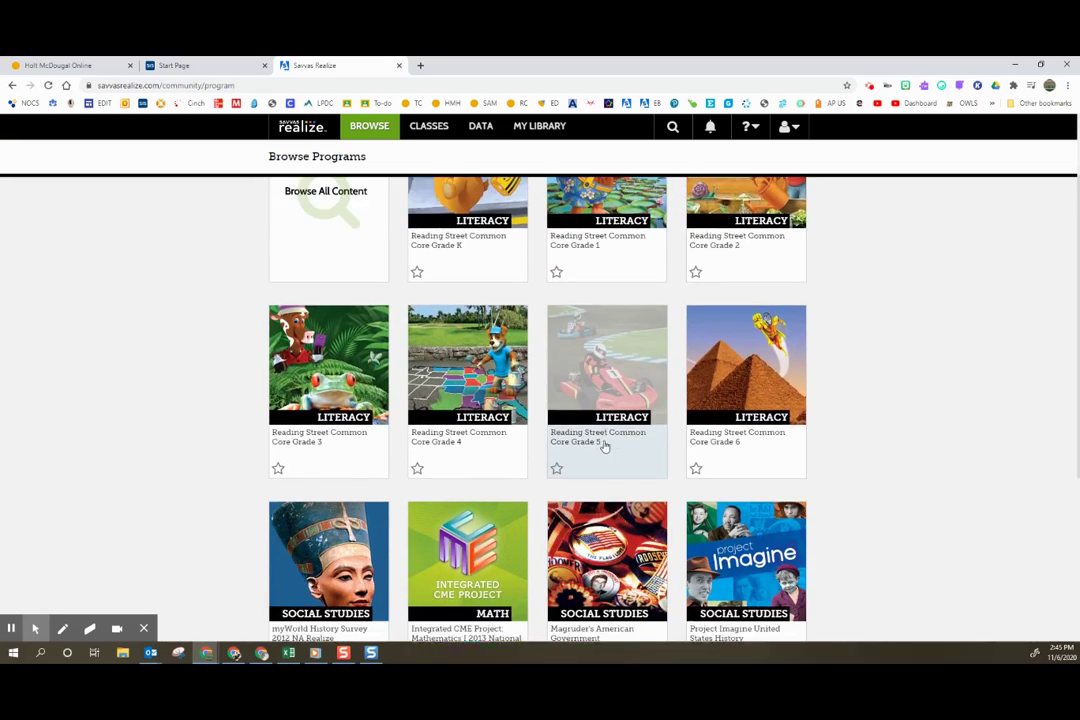
scroll(604, 446, "down", 3)
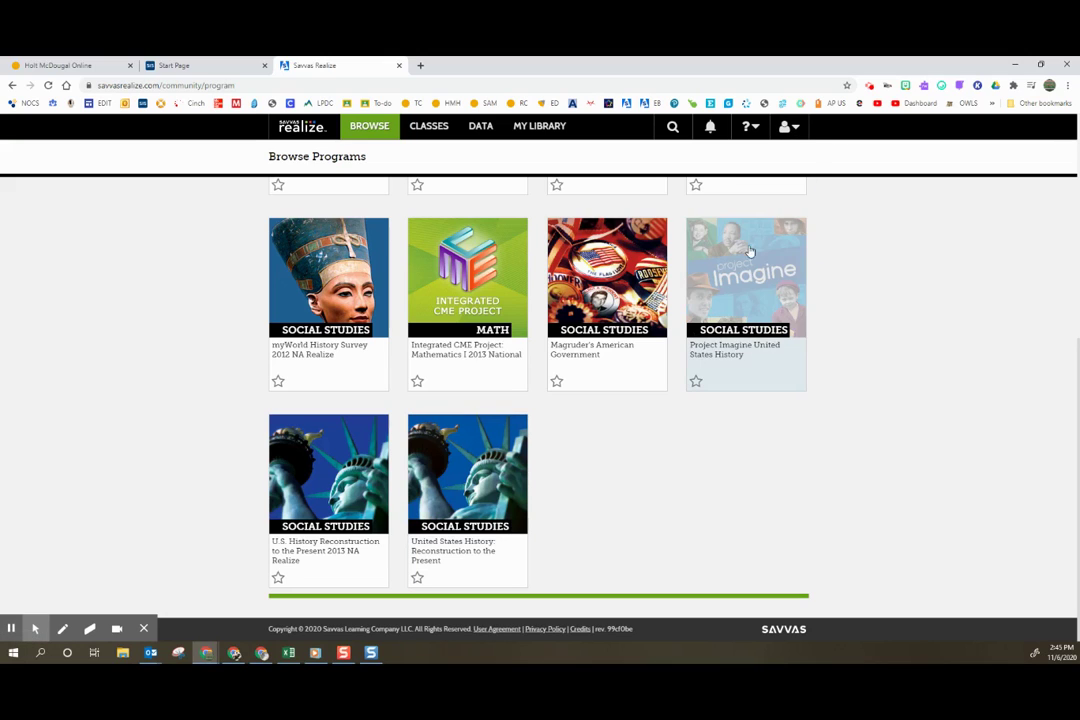
Open the My programs section of the account settings and review the available programs and their standards alignment.
left_click(789, 128)
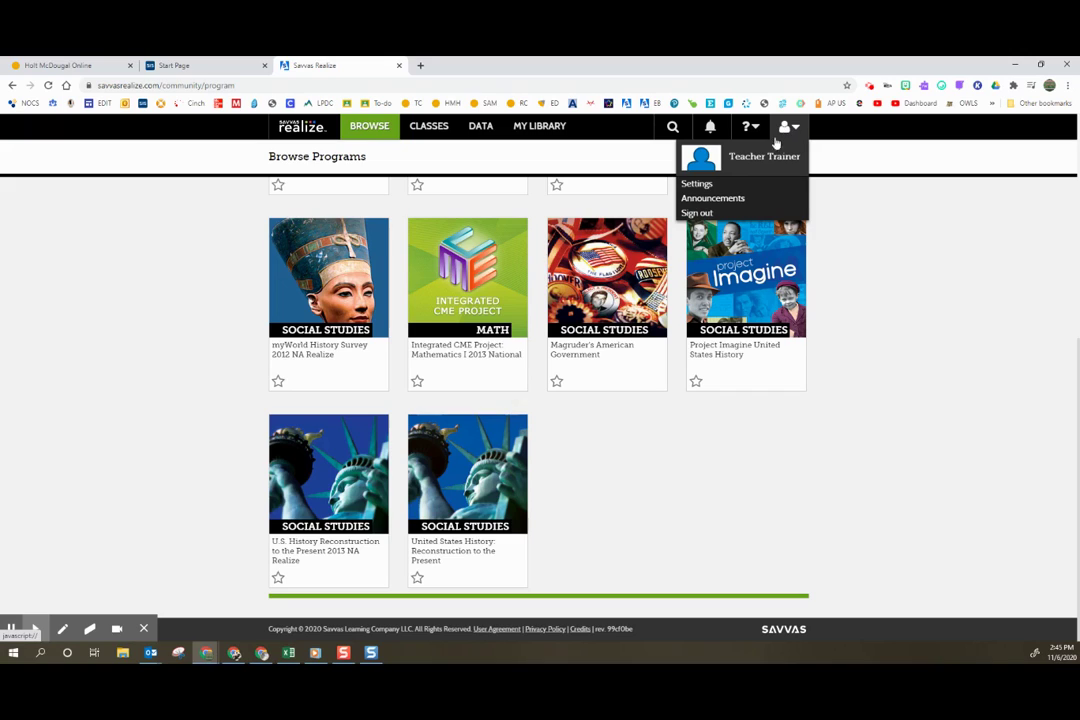
left_click(720, 186)
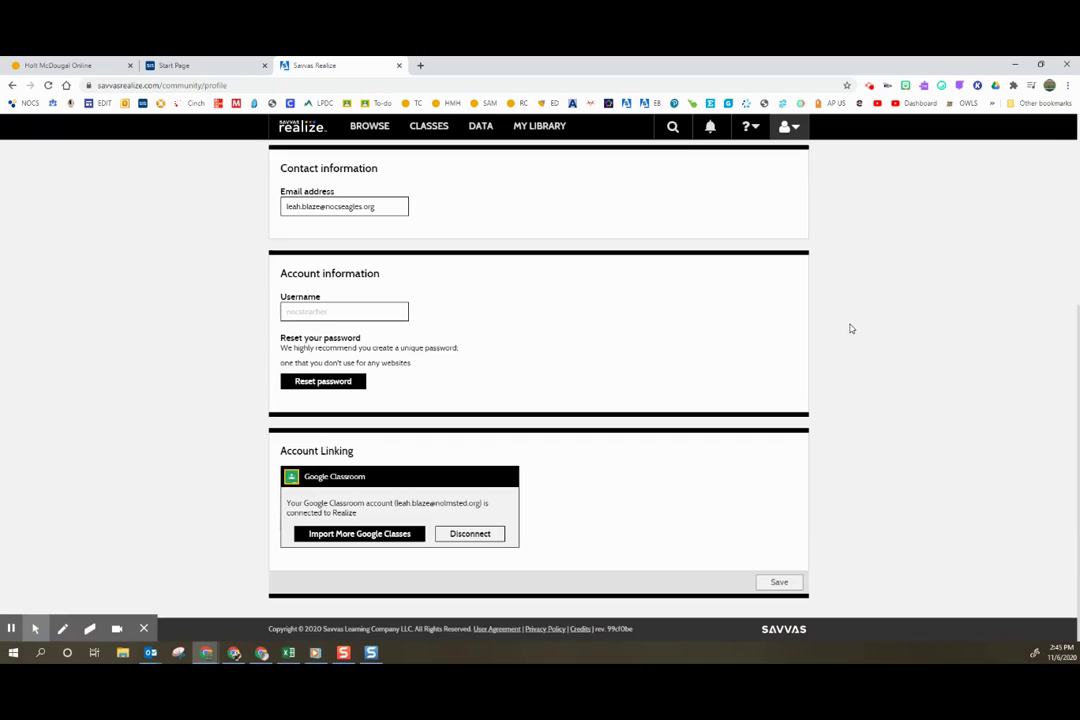
scroll(497, 407, "up", 6)
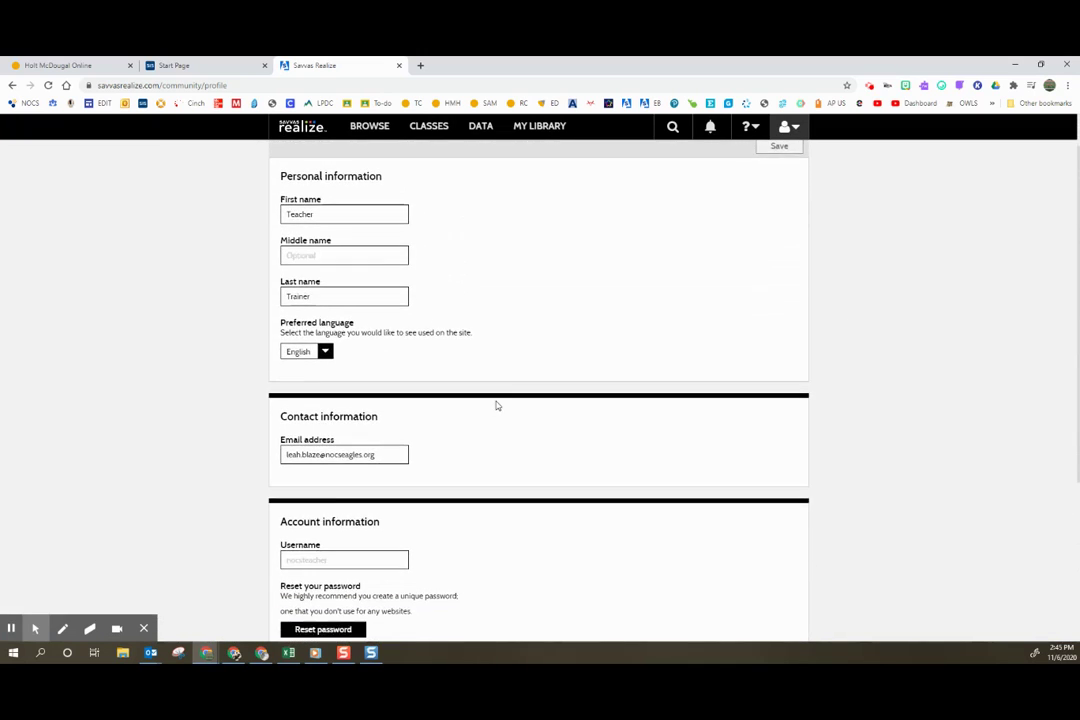
left_click(412, 169)
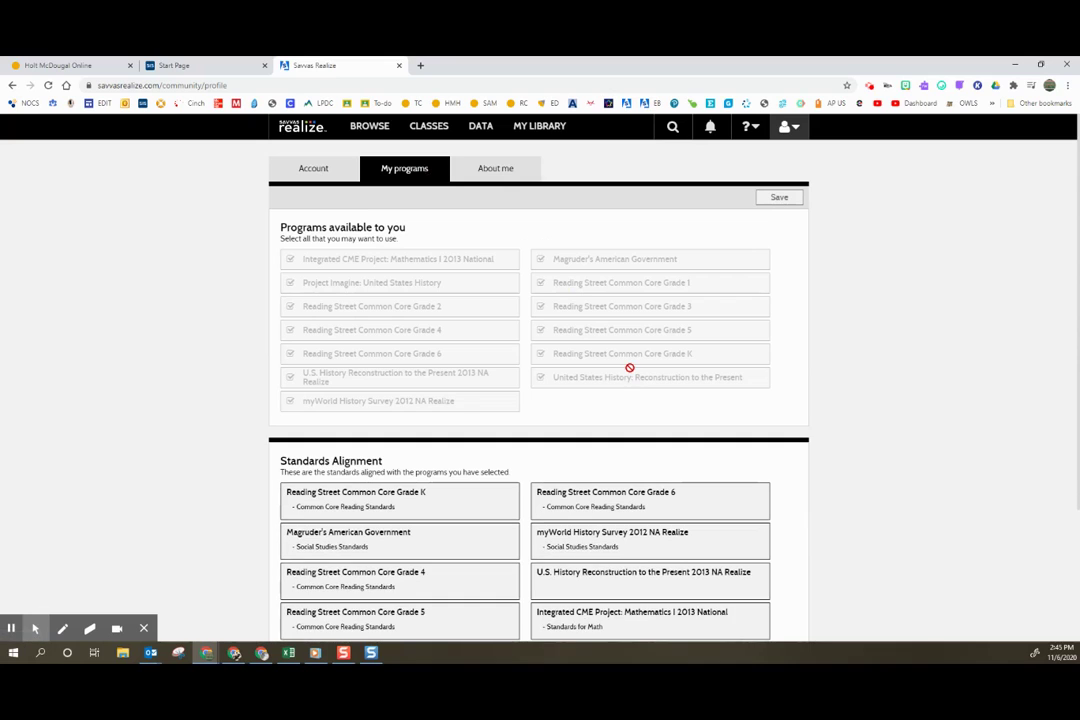
scroll(629, 367, "down", 1)
scroll(629, 367, "down", 2)
scroll(627, 366, "up", 4)
scroll(585, 381, "down", 2)
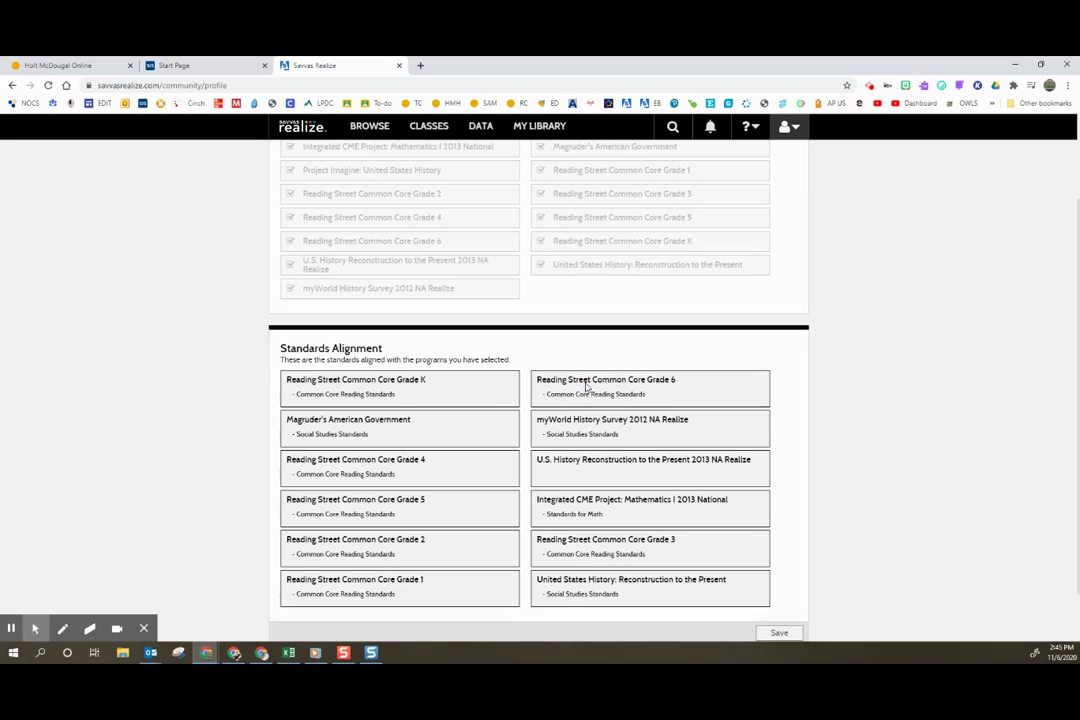
scroll(586, 387, "down", 2)
scroll(586, 388, "up", 4)
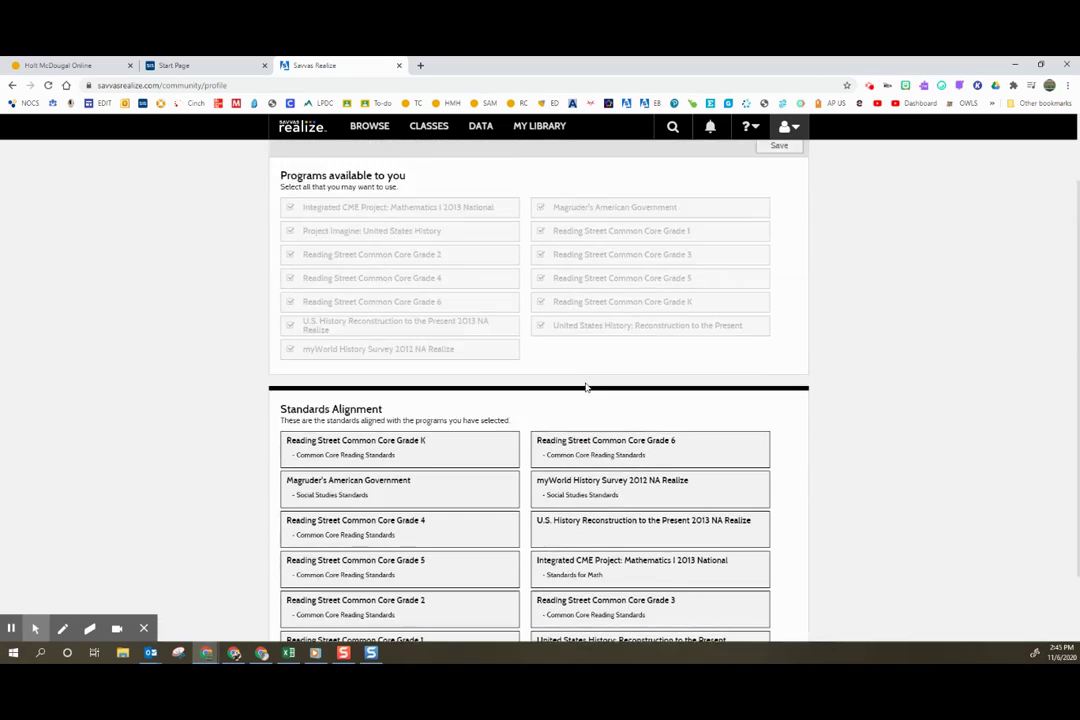
Return to the program list and open United States History: Reconstruction to the Present.
left_click(375, 126)
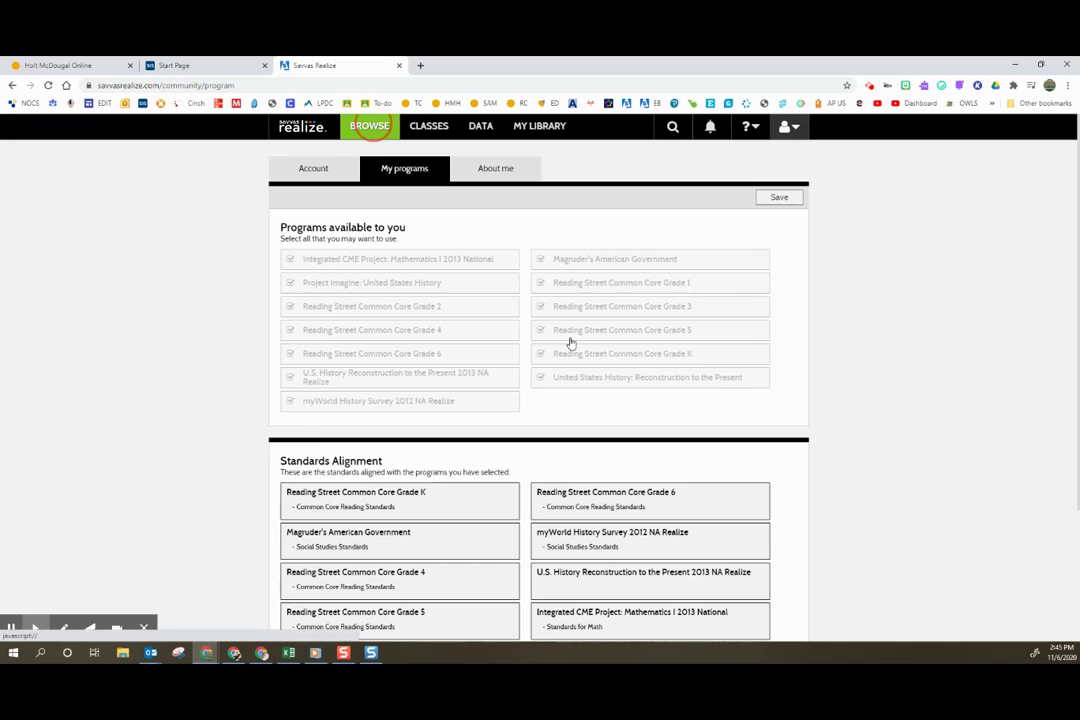
scroll(716, 450, "down", 3)
scroll(713, 447, "down", 3)
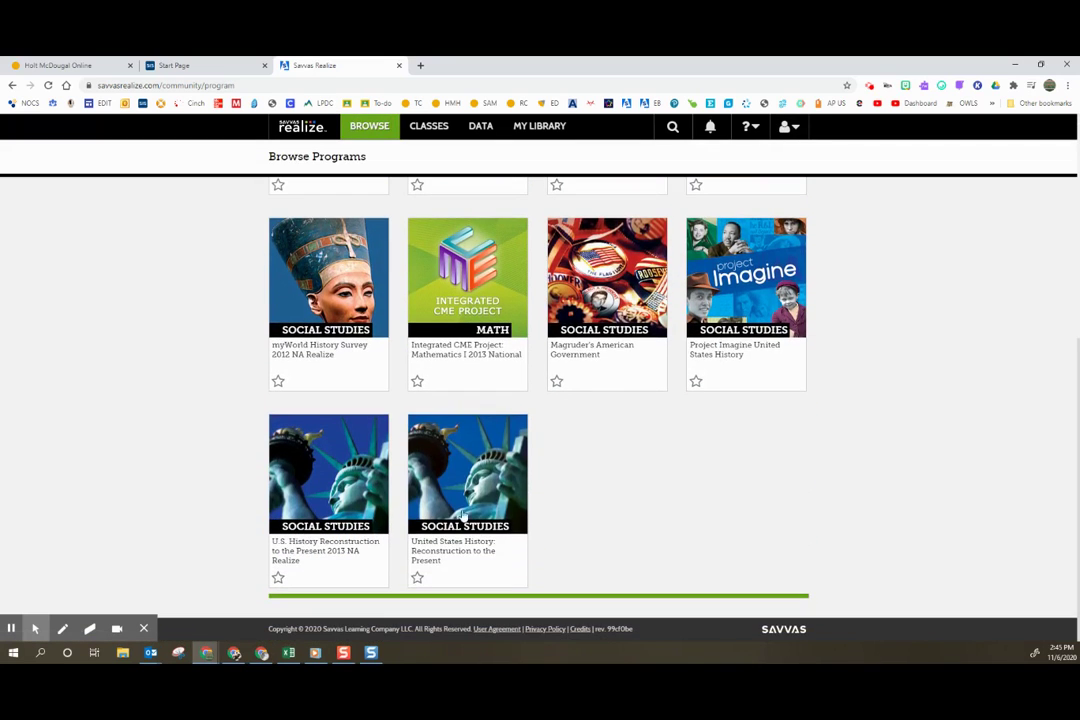
left_click(446, 558)
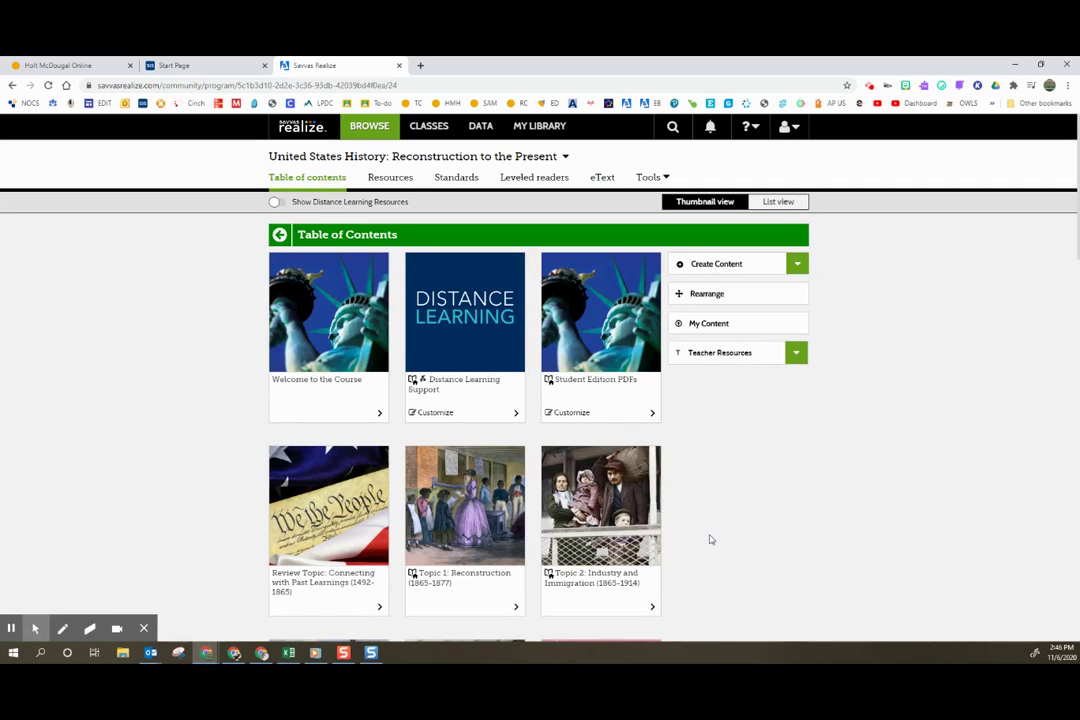
Look over the course's table of contents and open Topic 1: Reconstruction (1865-1877).
scroll(710, 540, "down", 1)
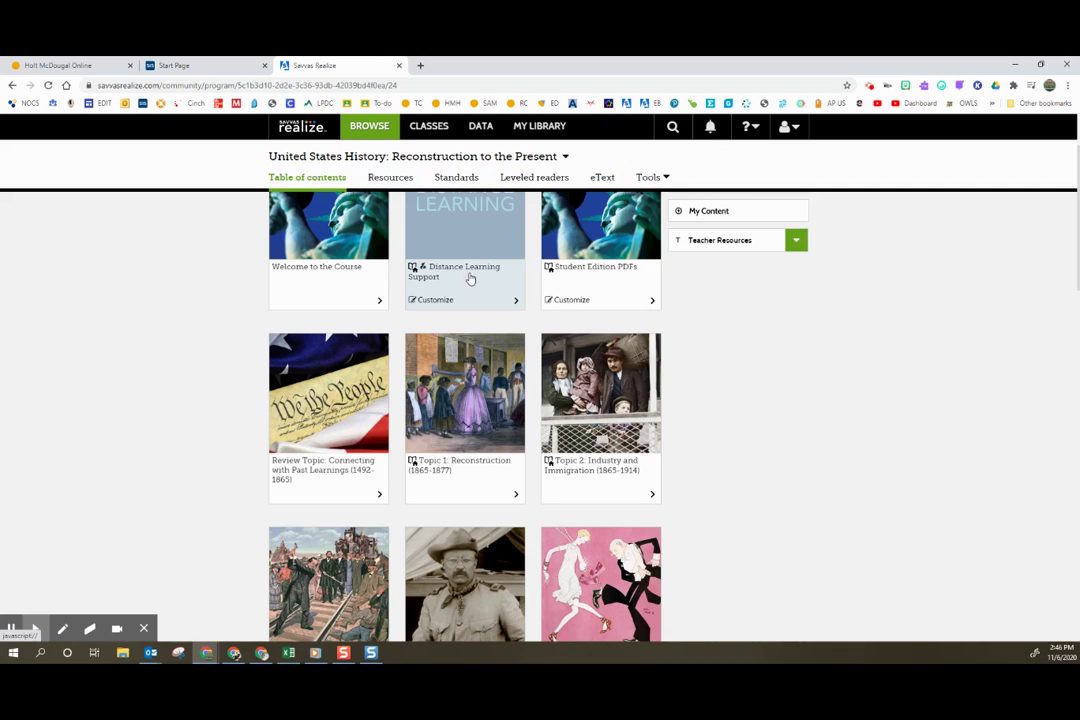
scroll(470, 279, "up", 1)
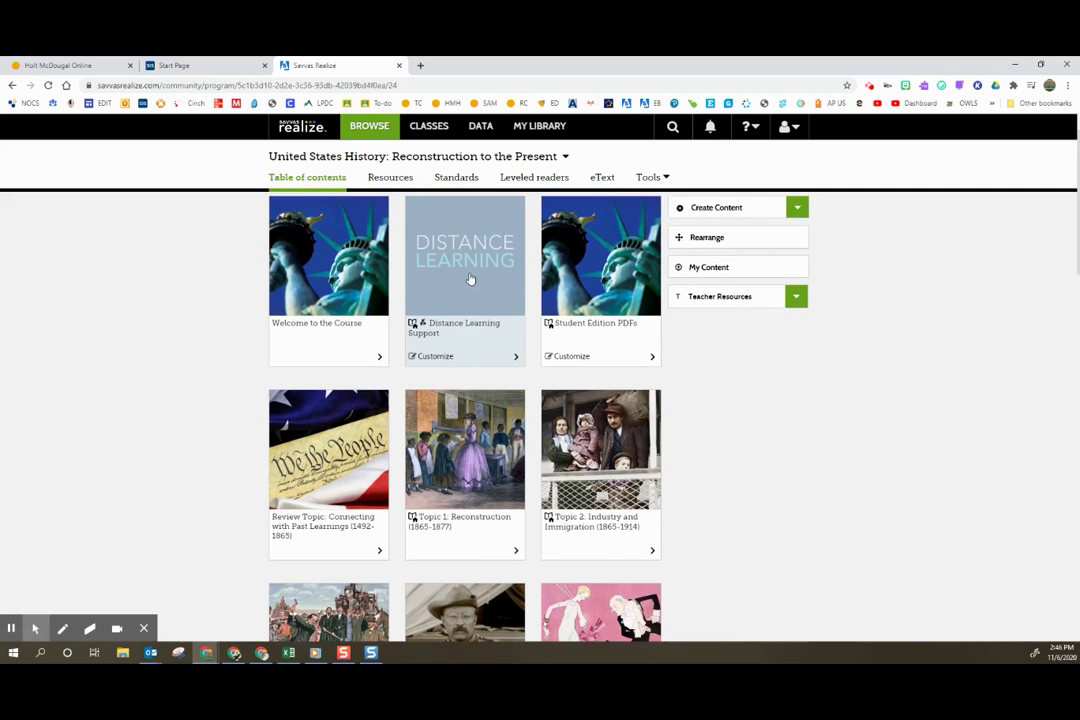
scroll(470, 279, "down", 3)
left_click(453, 308)
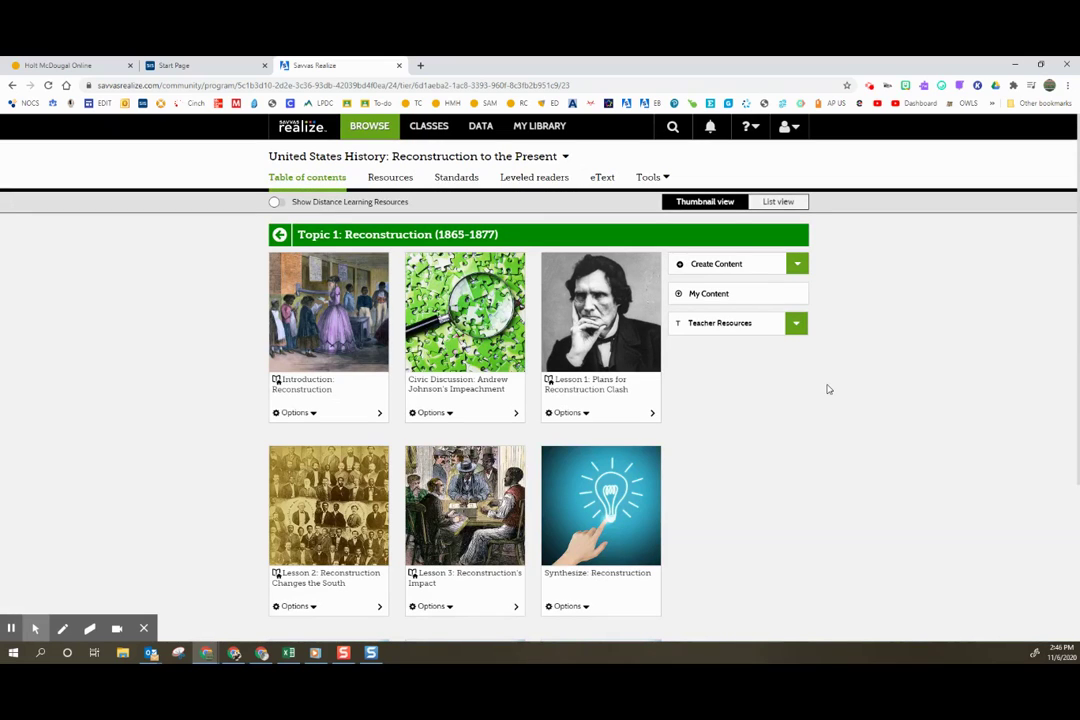
Look through the topic's lessons and assessments, and open Lesson 1: Plans for Reconstruction Clash.
scroll(827, 389, "down", 1)
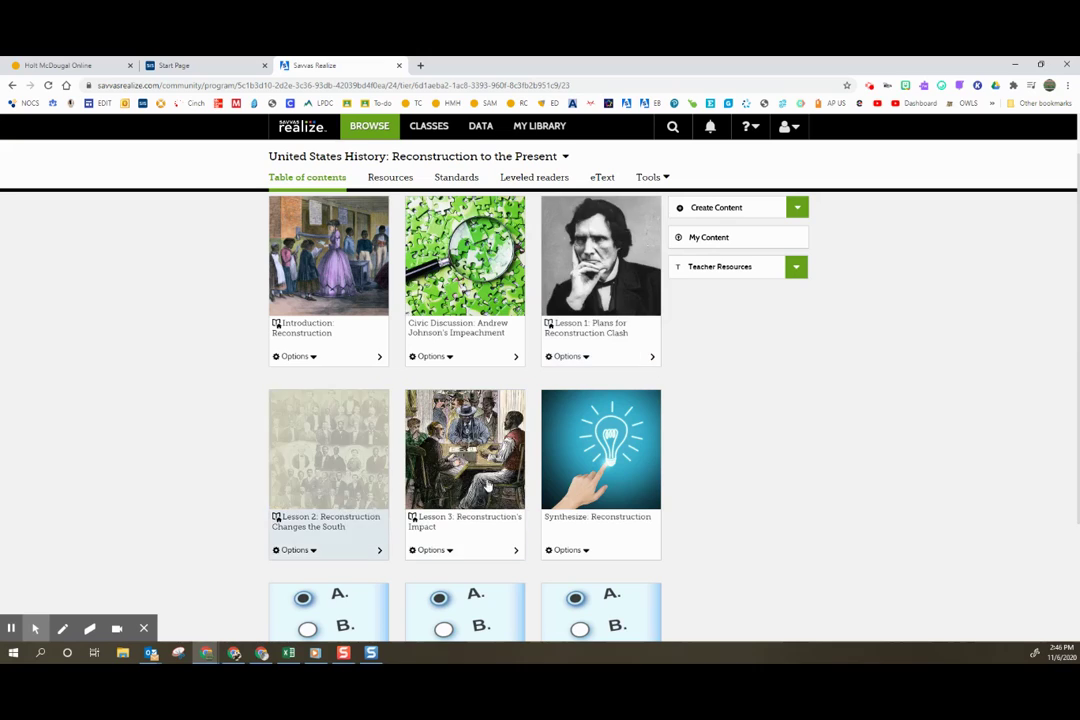
scroll(560, 475, "down", 3)
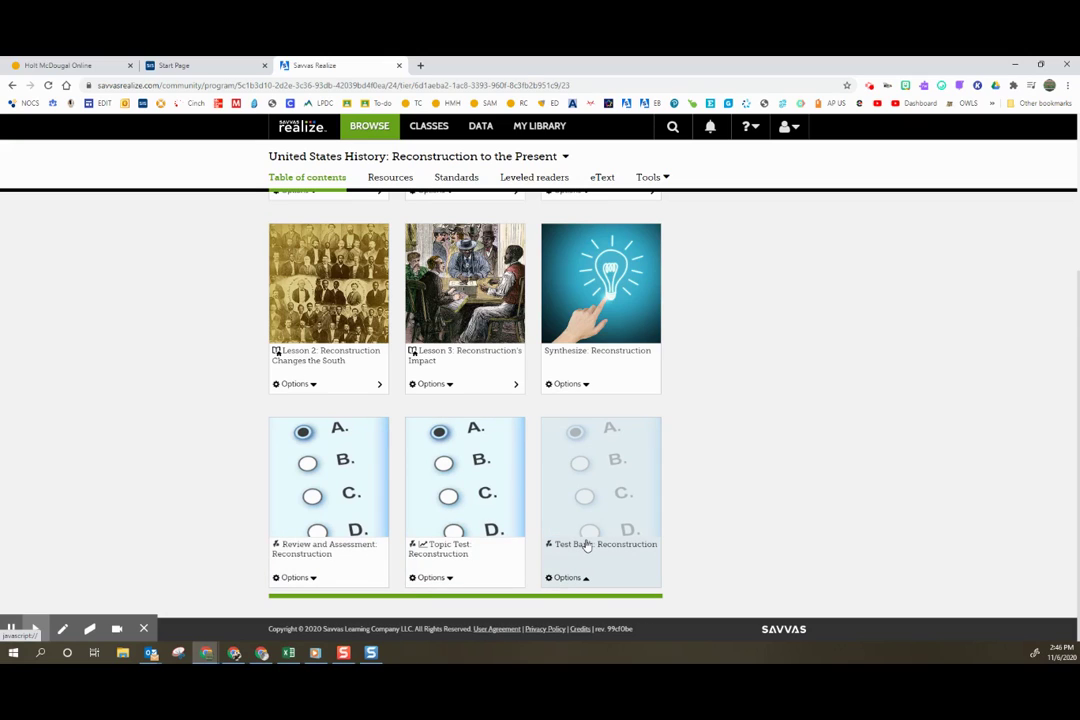
scroll(555, 490, "up", 4)
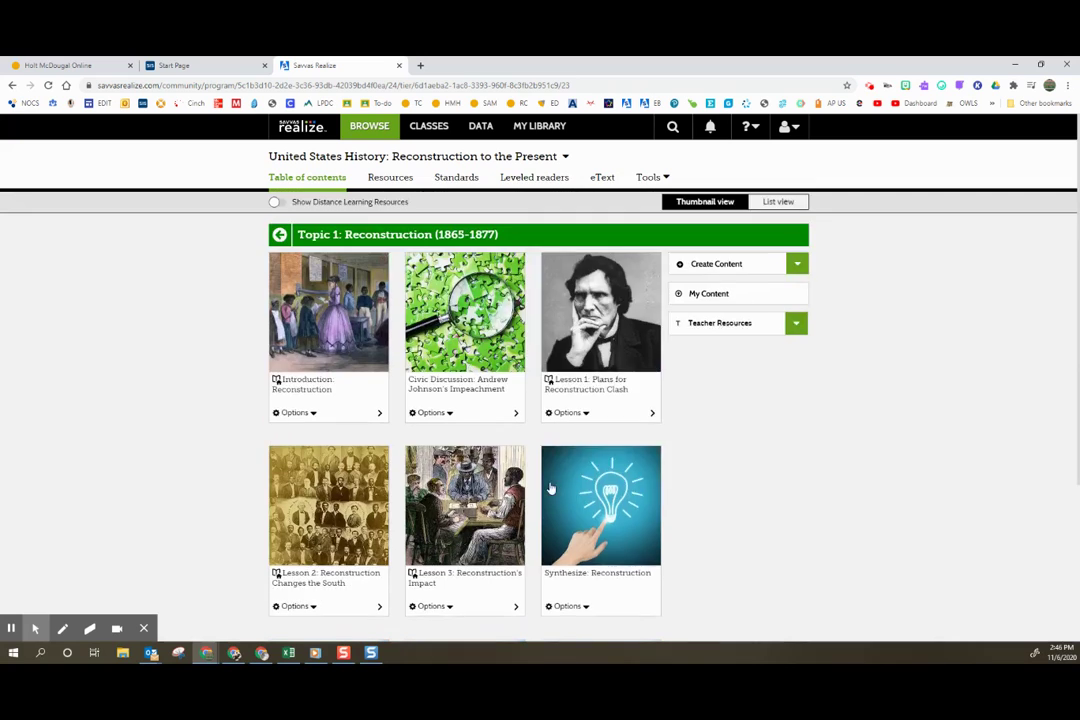
left_click(597, 347)
Examine the lesson's list of readings, presentation, video and other activities.
scroll(829, 473, "down", 6)
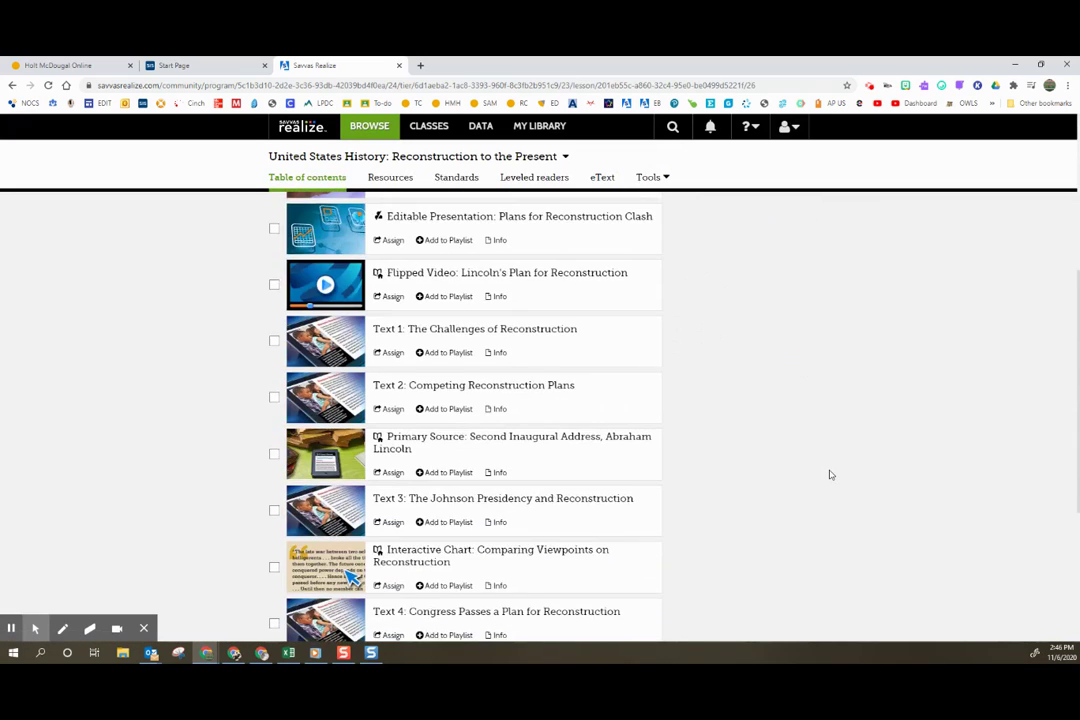
scroll(829, 474, "down", 5)
scroll(829, 474, "up", 8)
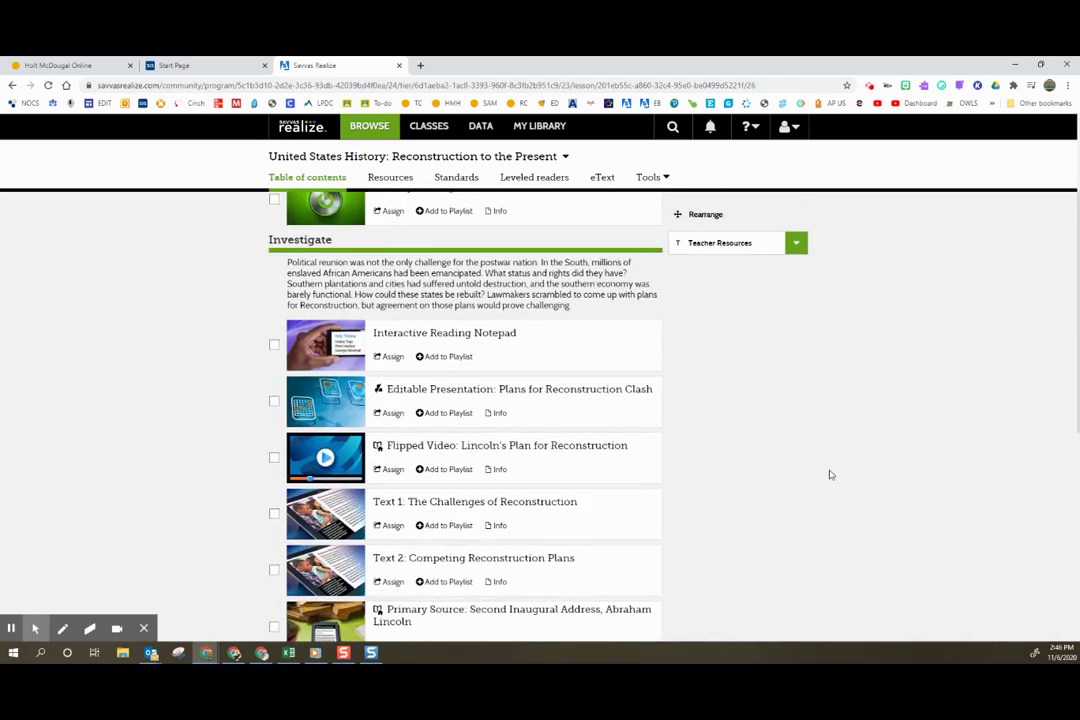
scroll(829, 474, "up", 3)
scroll(829, 474, "down", 2)
scroll(829, 474, "up", 2)
scroll(829, 474, "down", 2)
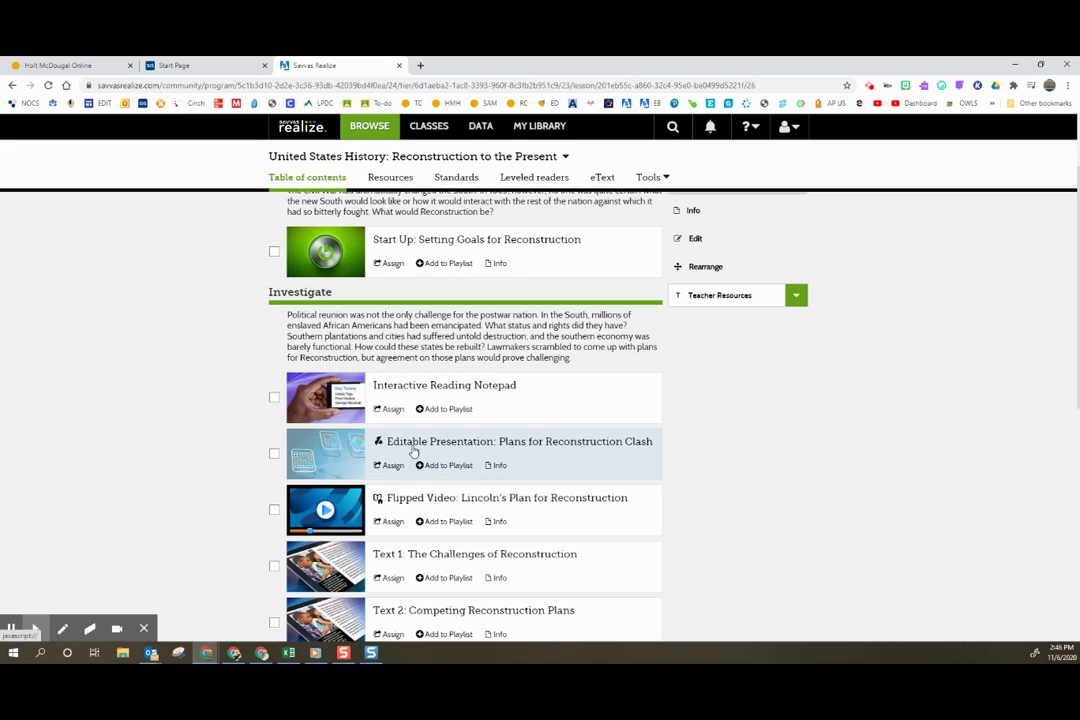
scroll(413, 452, "down", 1)
scroll(413, 452, "down", 3)
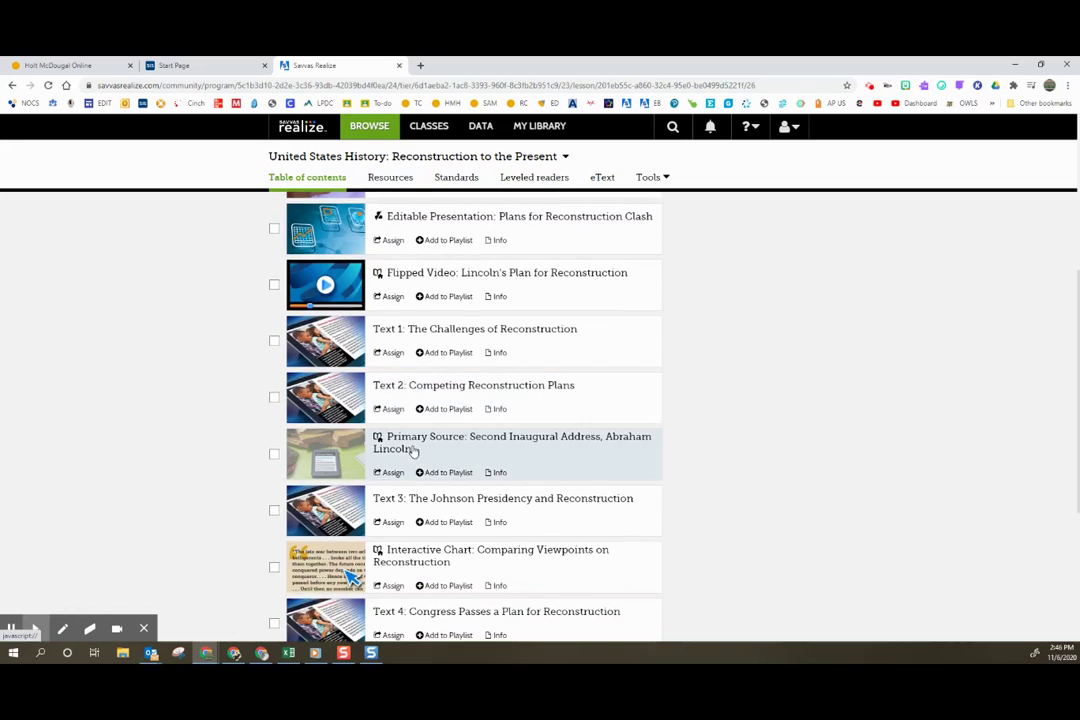
Page through Text 1: The Challenges of Reconstruction to its closing question on page 5, and return to the lesson.
left_click(415, 330)
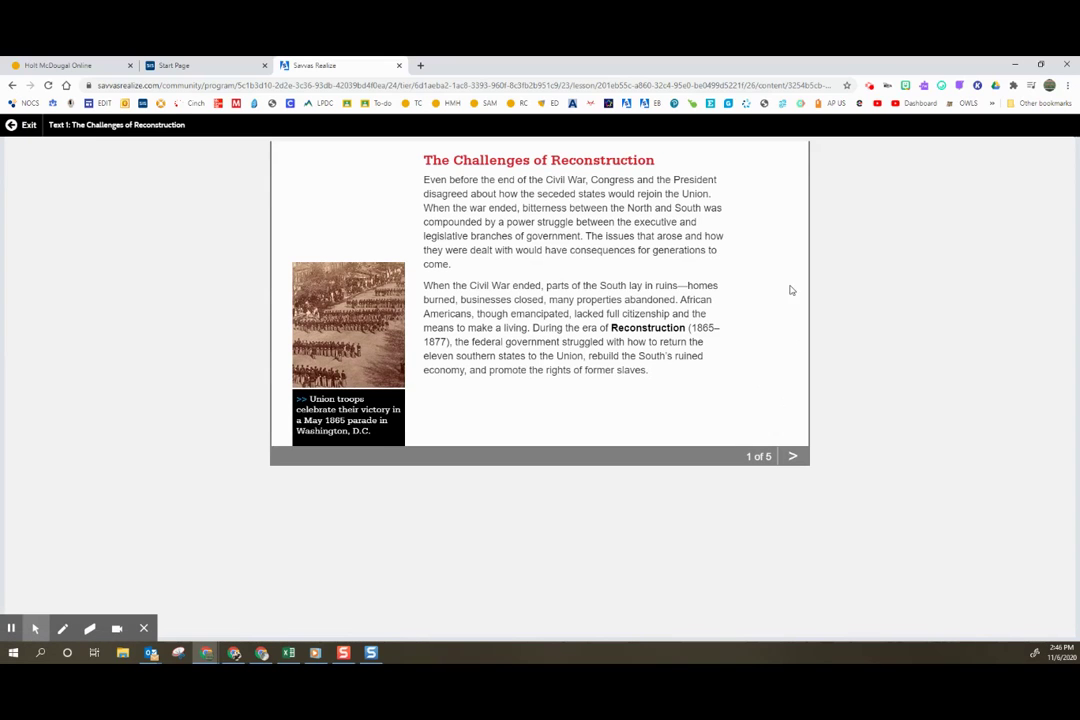
left_click(794, 457)
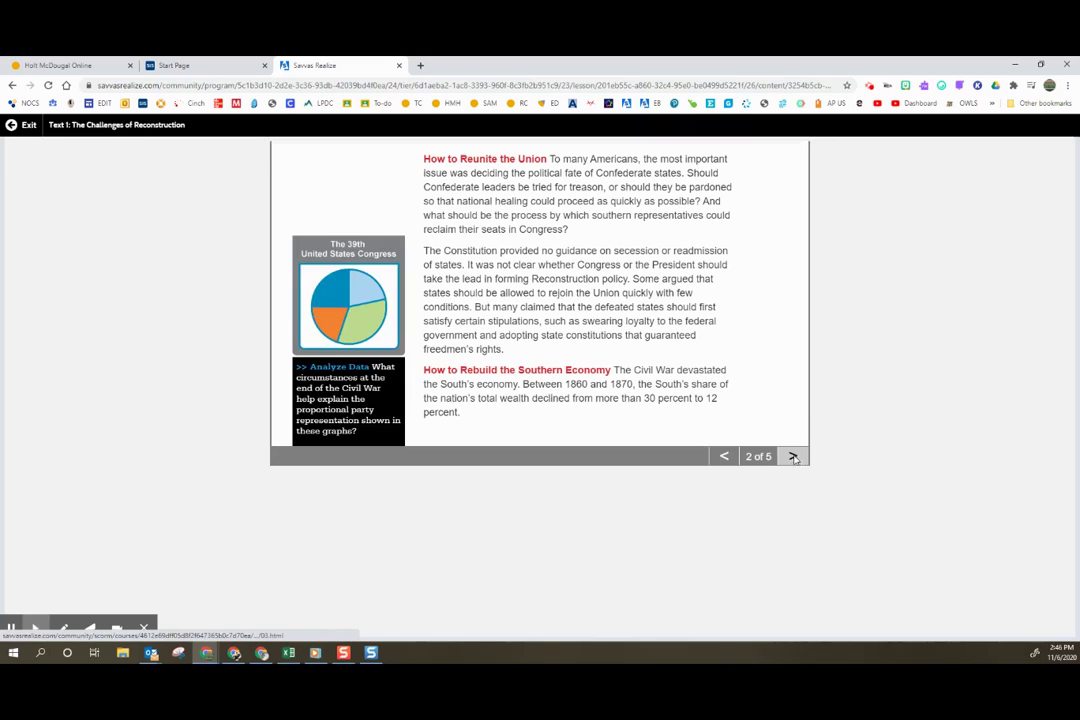
left_click(794, 457)
left_click(794, 457)
left_click(794, 457)
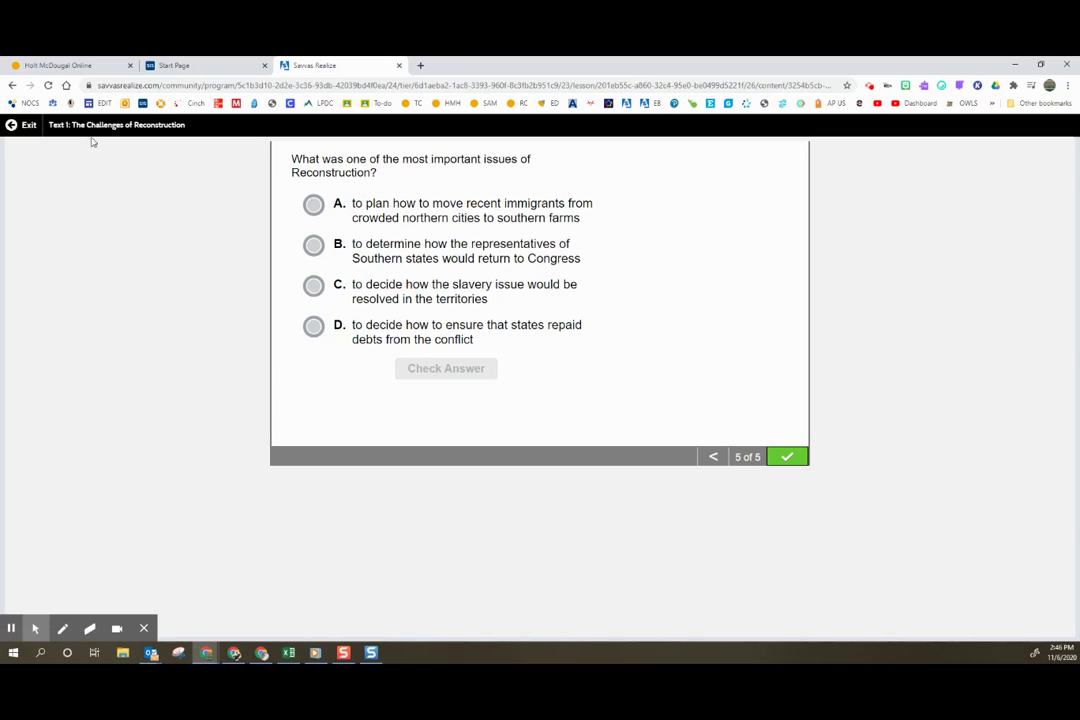
left_click(27, 123)
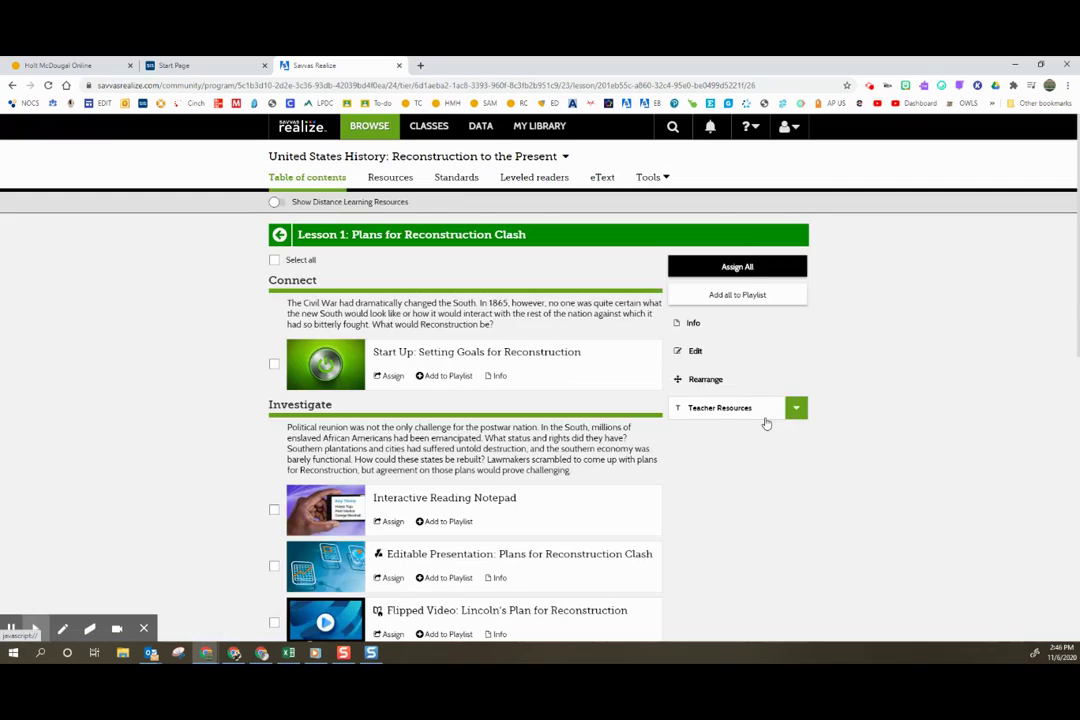
Review the lesson's Connect, Investigate, Synthesize and Demonstrate sections, including the closing quiz and the assign options.
scroll(766, 424, "down", 5)
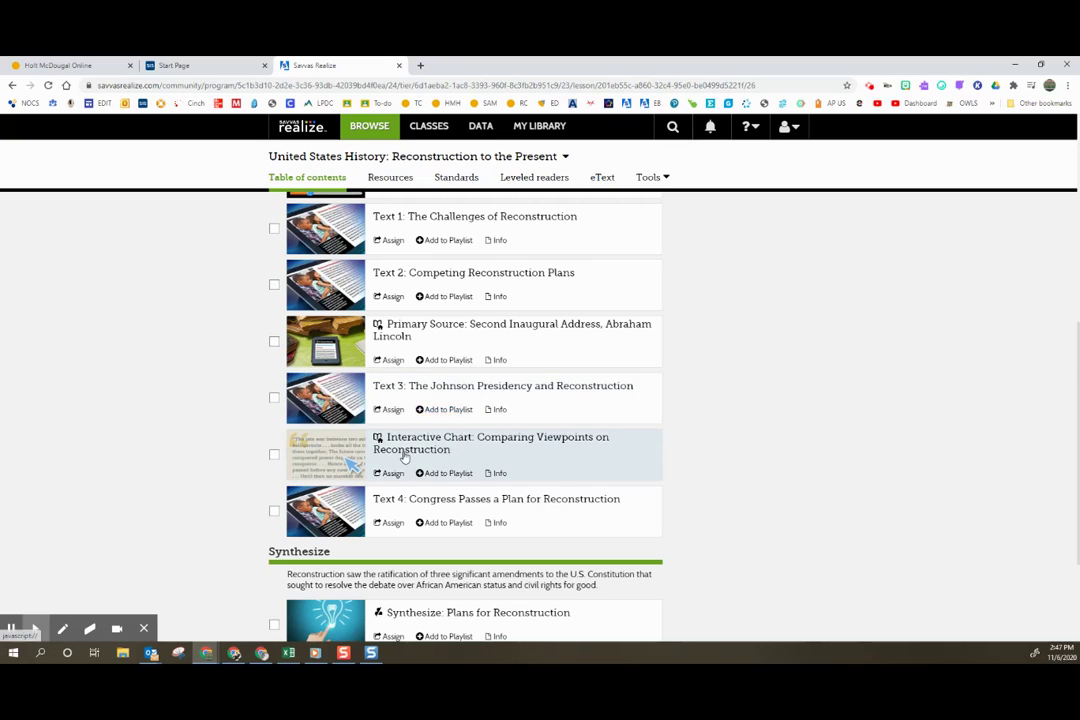
scroll(405, 457, "down", 3)
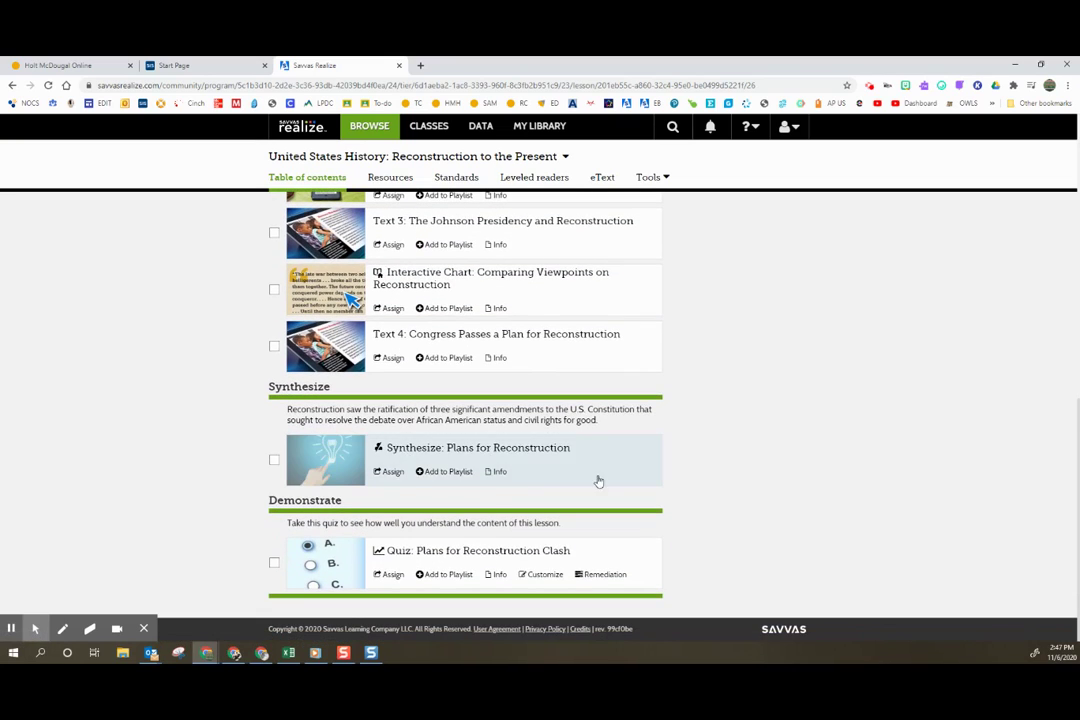
scroll(906, 516, "up", 8)
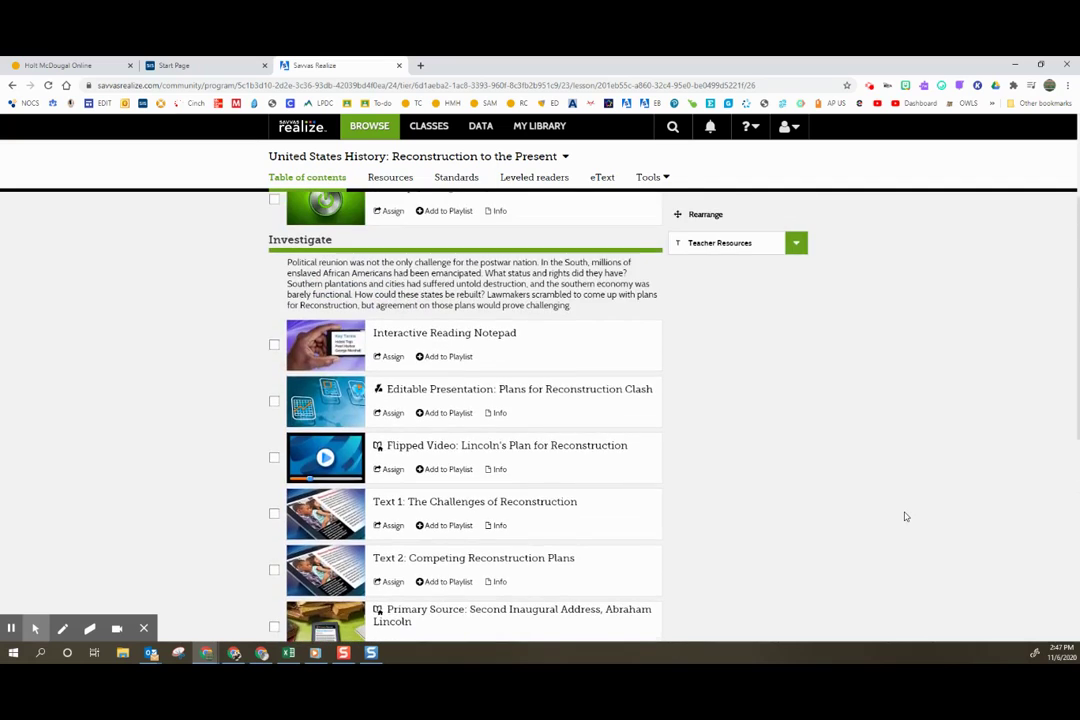
scroll(906, 516, "down", 8)
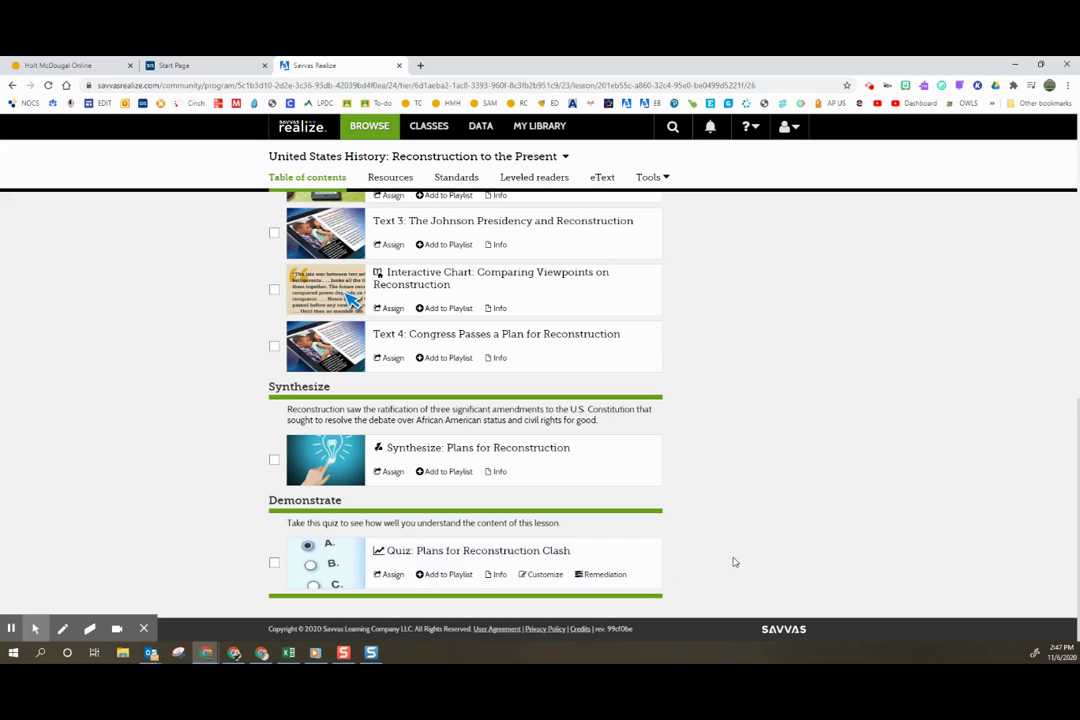
scroll(735, 562, "up", 5)
scroll(735, 562, "up", 5)
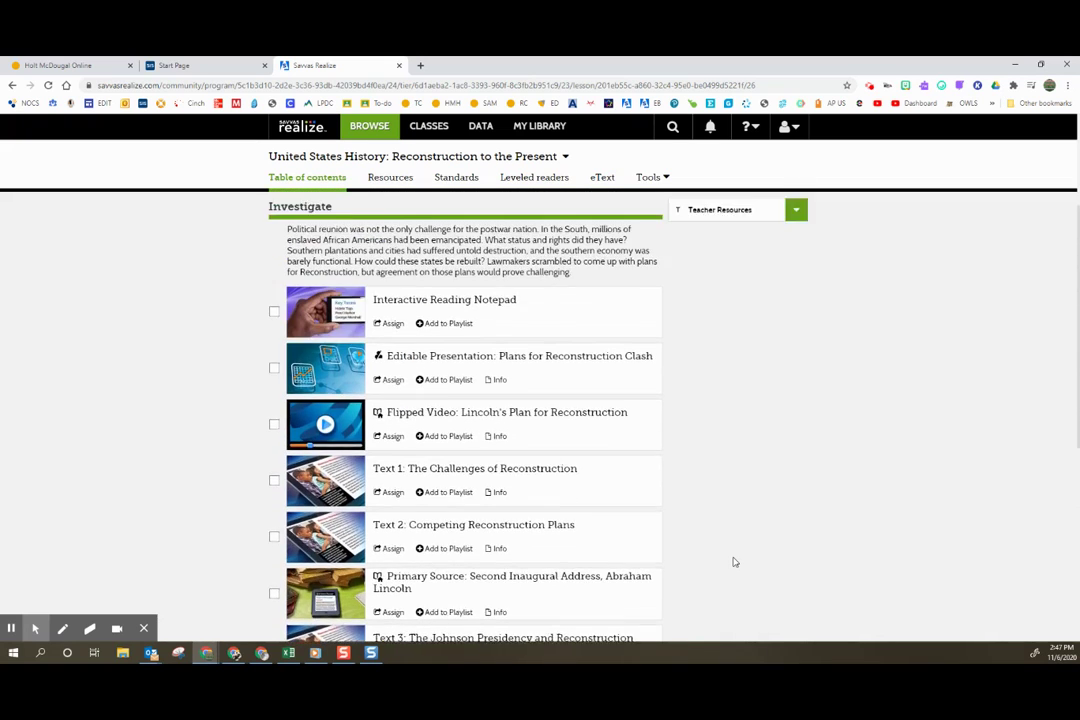
scroll(735, 562, "up", 1)
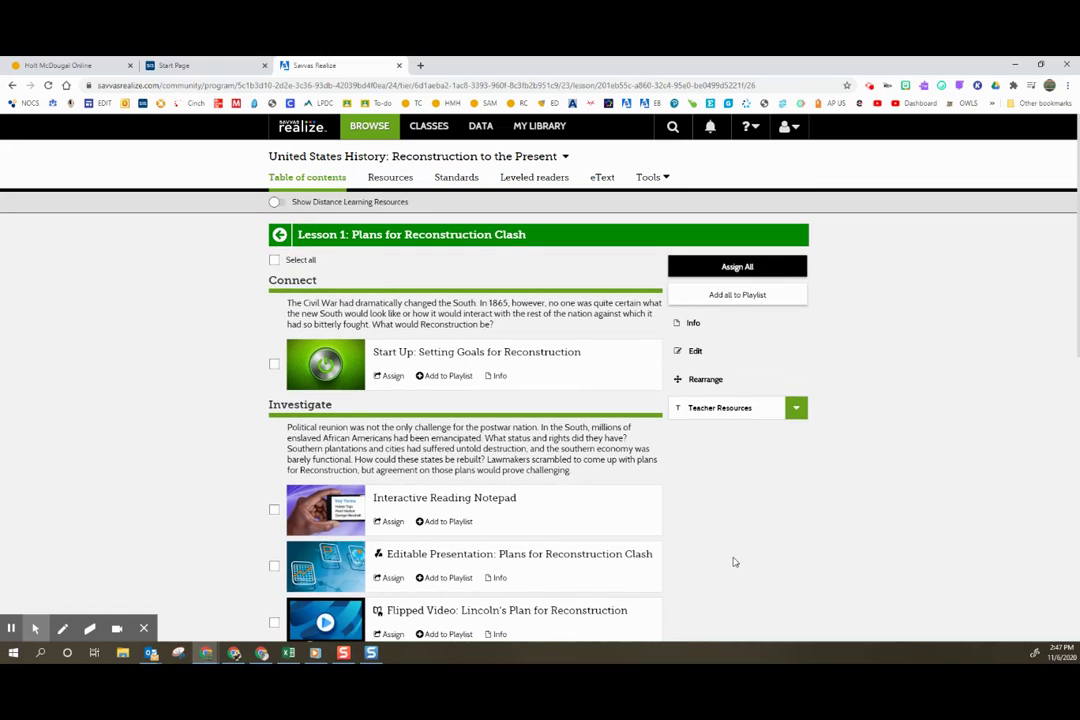
scroll(735, 562, "down", 5)
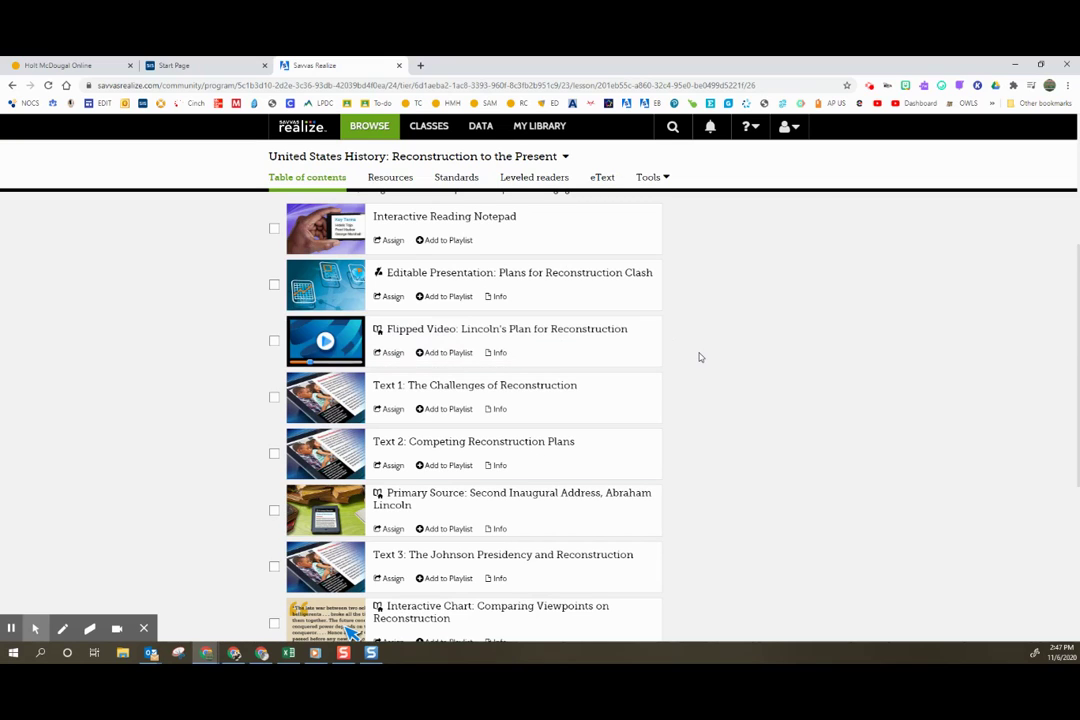
scroll(699, 357, "up", 5)
scroll(695, 355, "down", 2)
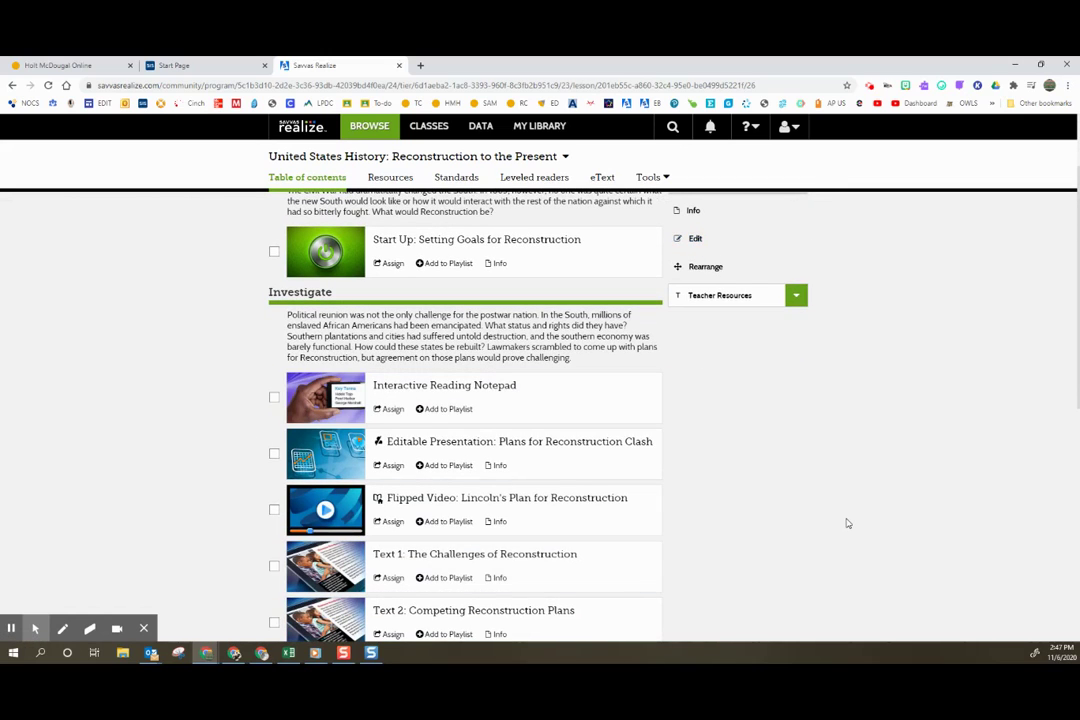
Look over Lesson 1's Connect and Investigate activities, and view the list of current classes.
scroll(847, 523, "up", 2)
scroll(846, 521, "down", 4)
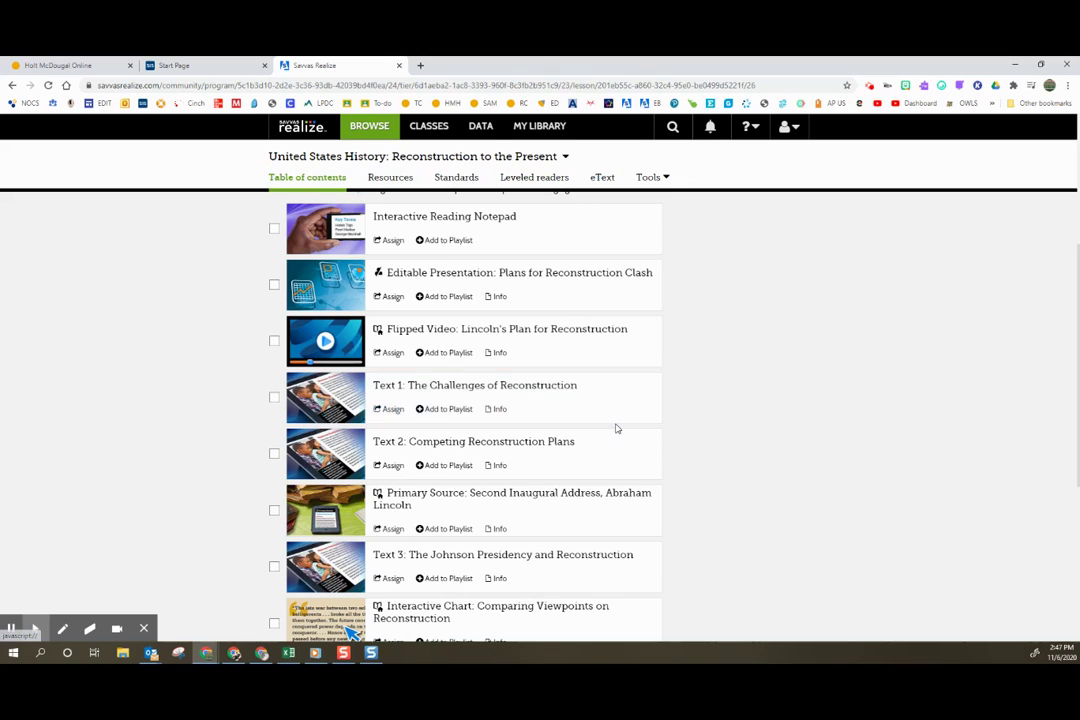
scroll(618, 432, "down", 3)
scroll(679, 455, "up", 8)
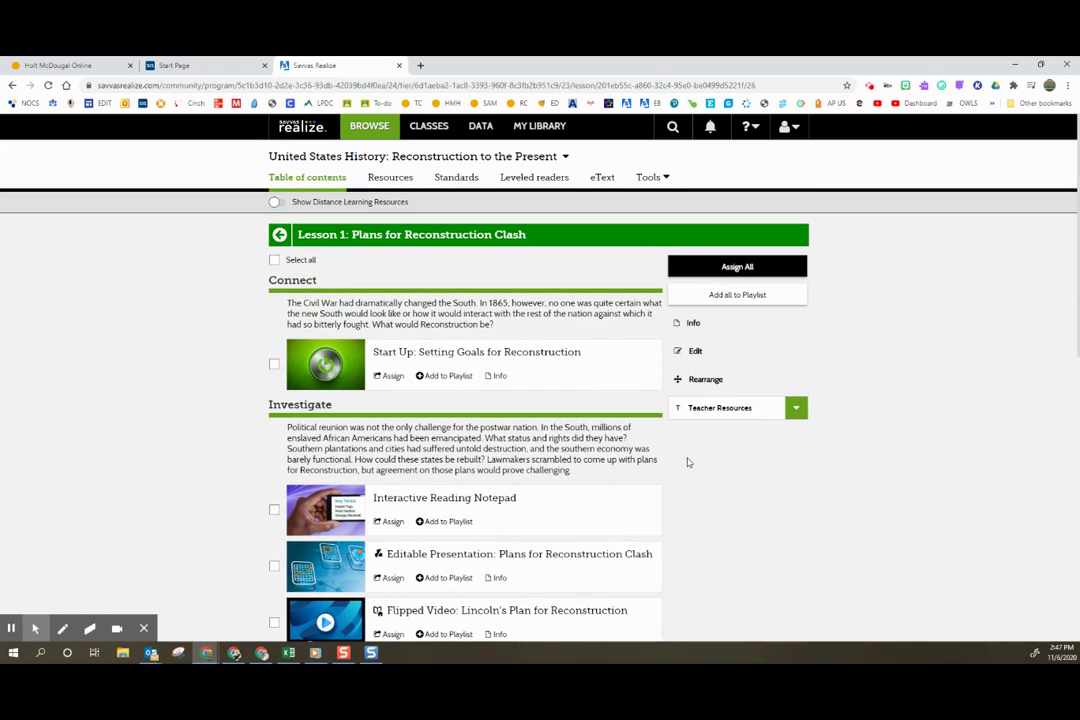
scroll(673, 458, "down", 1)
scroll(675, 462, "up", 2)
left_click(425, 133)
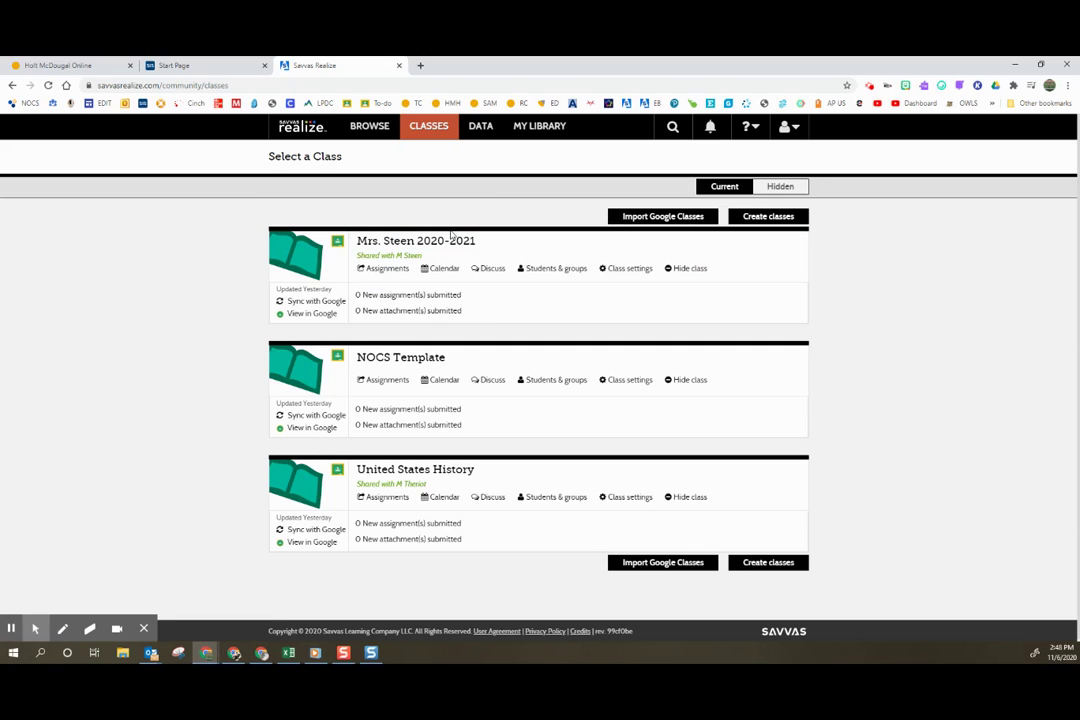
scroll(452, 236, "down", 1)
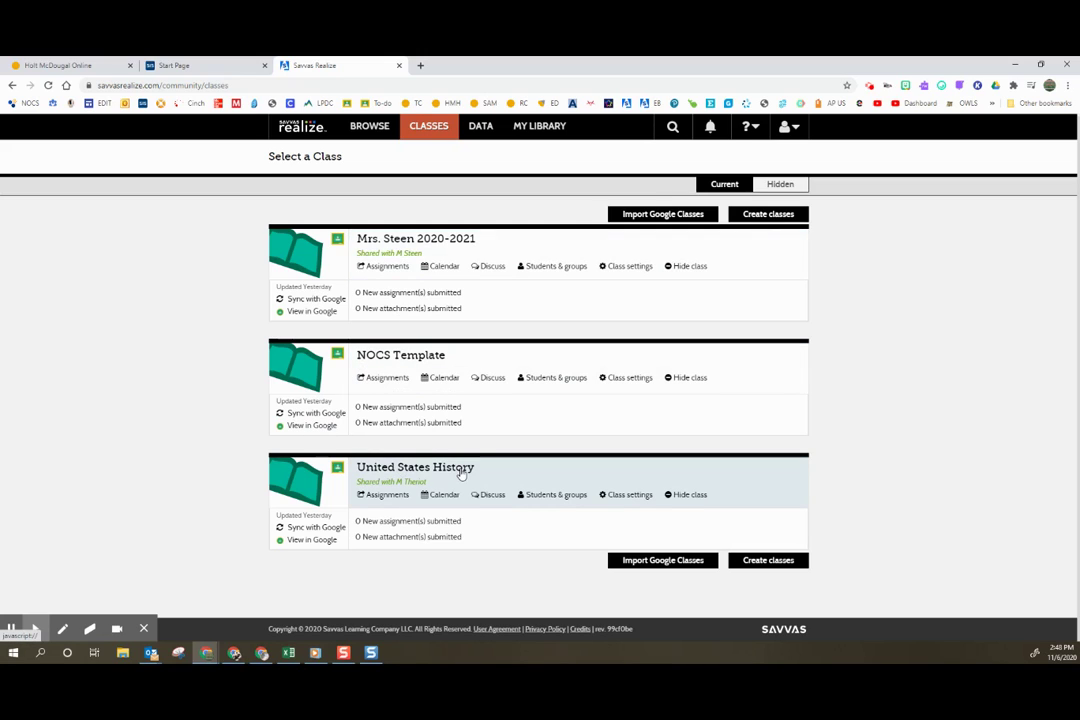
Reopen Lesson 1: Plans for Reconstruction Clash under Topic 1 of the United States History: Reconstruction to the Present program.
left_click(370, 127)
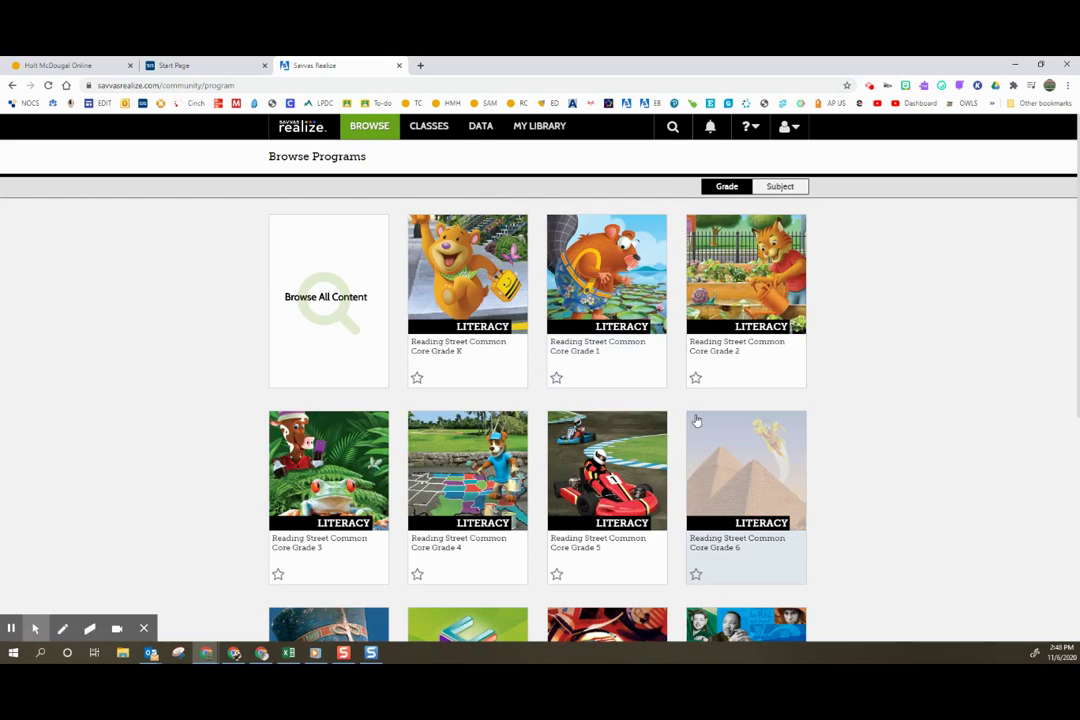
scroll(695, 427, "down", 3)
left_click(467, 530)
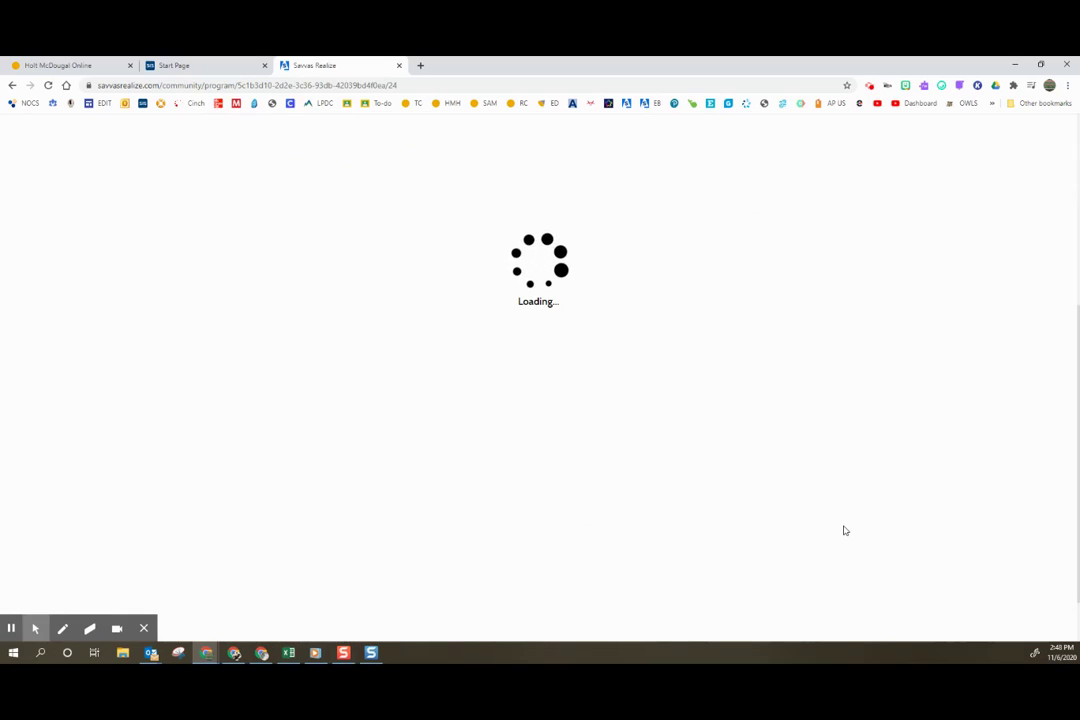
scroll(843, 530, "down", 4)
scroll(788, 511, "up", 2)
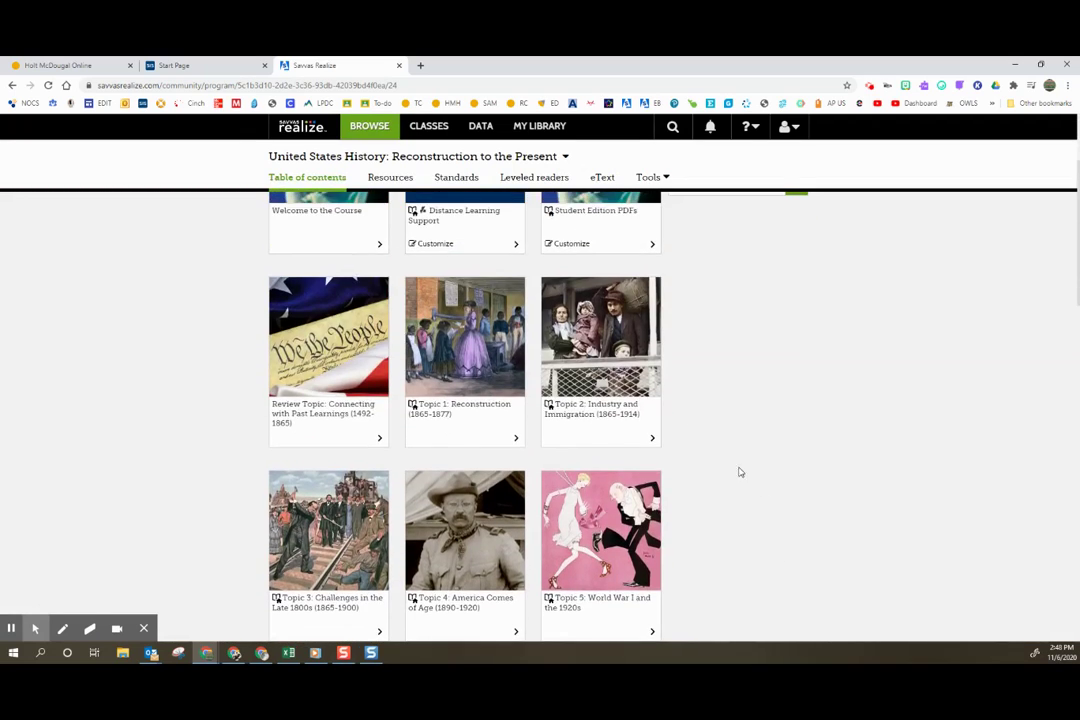
scroll(492, 357, "up", 1)
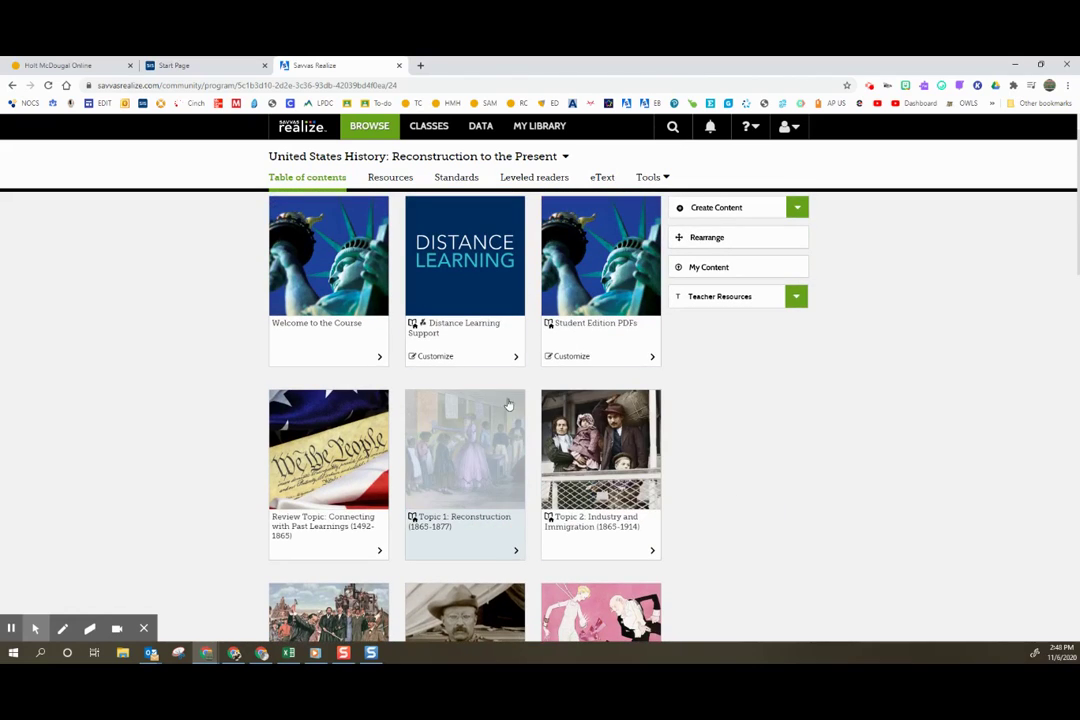
left_click(455, 467)
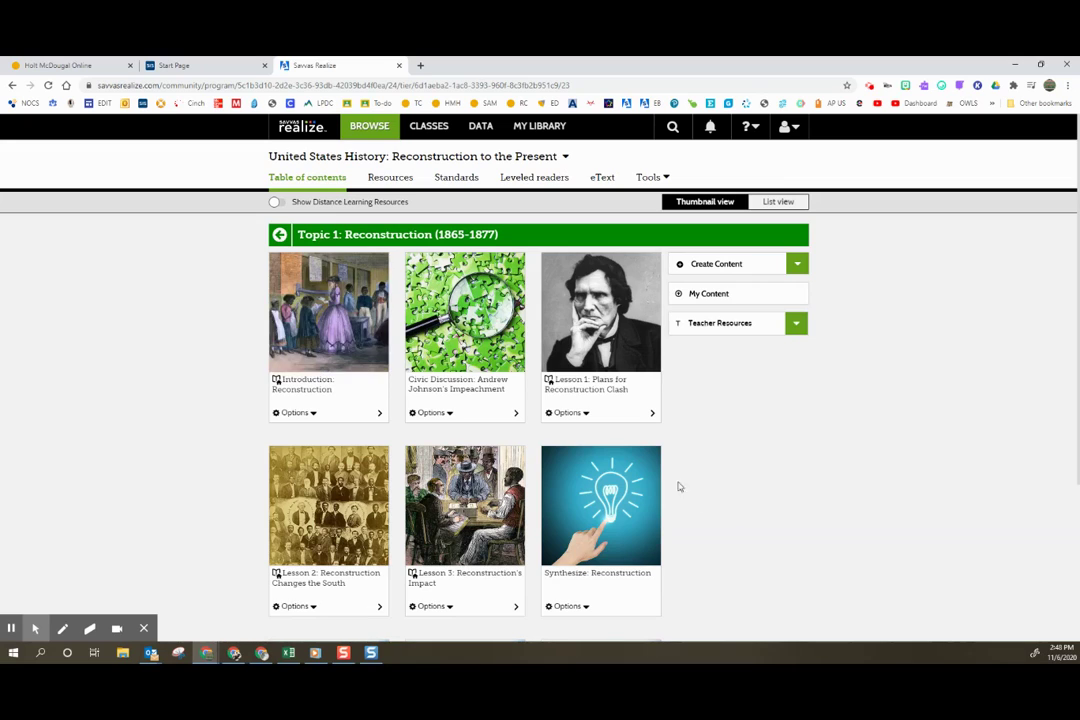
left_click(603, 342)
Select Flipped Video: Lincoln's Plan for Reconstruction and Text 1: The Challenges of Reconstruction in the lesson's activities.
scroll(836, 548, "down", 3)
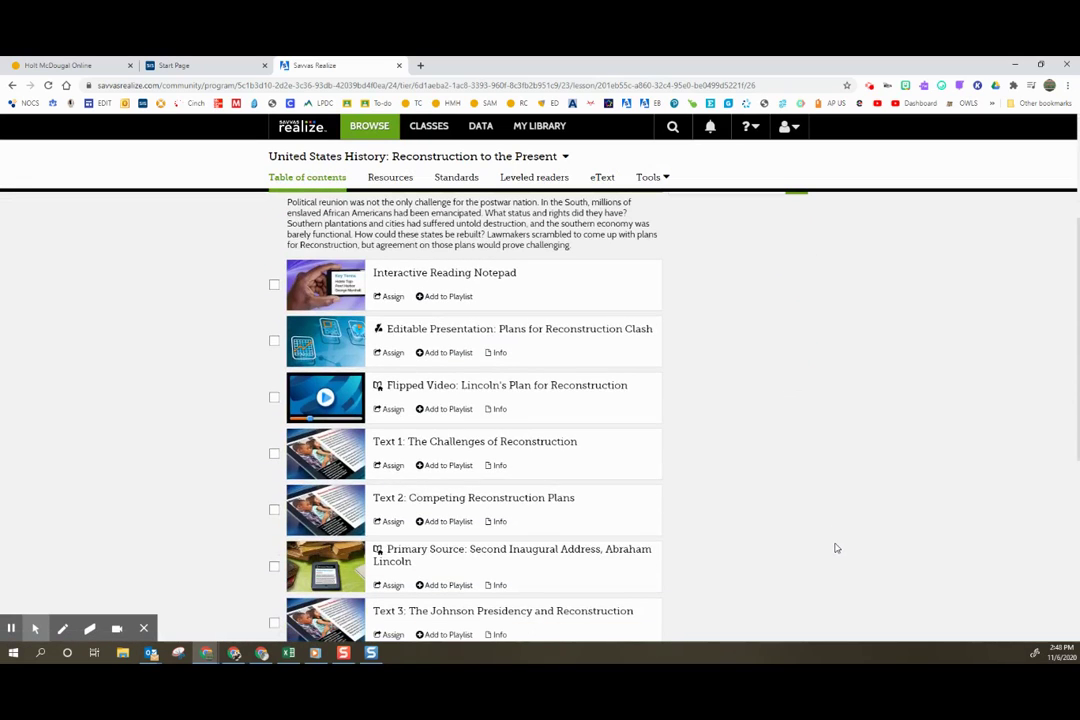
left_click(274, 397)
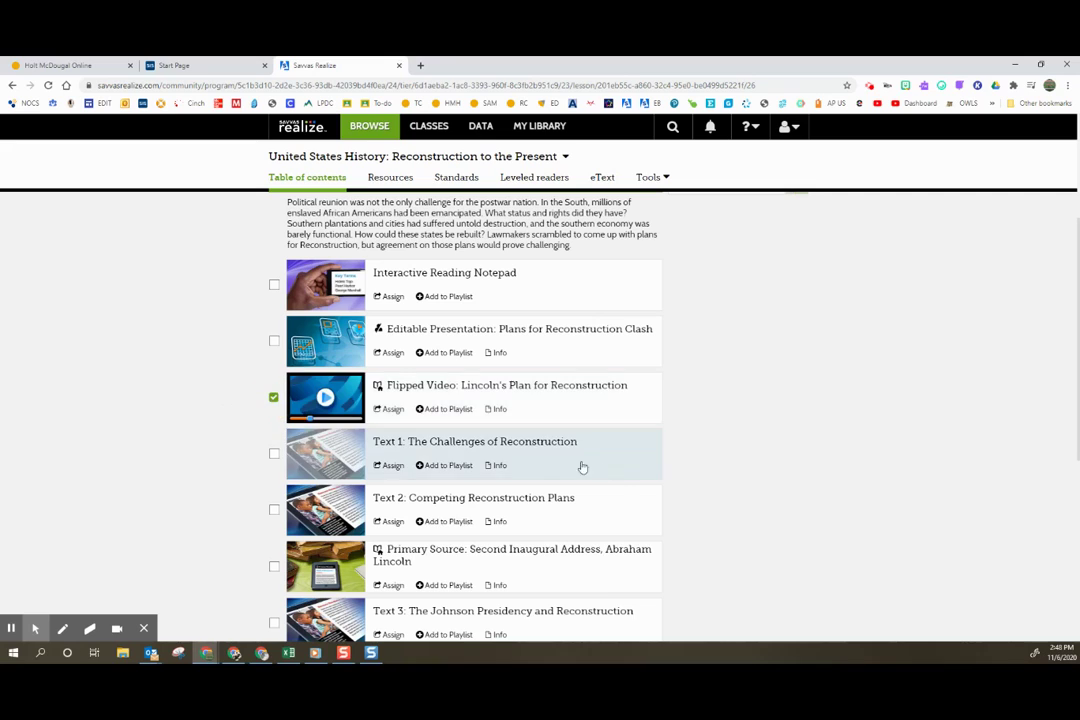
scroll(765, 521, "down", 1)
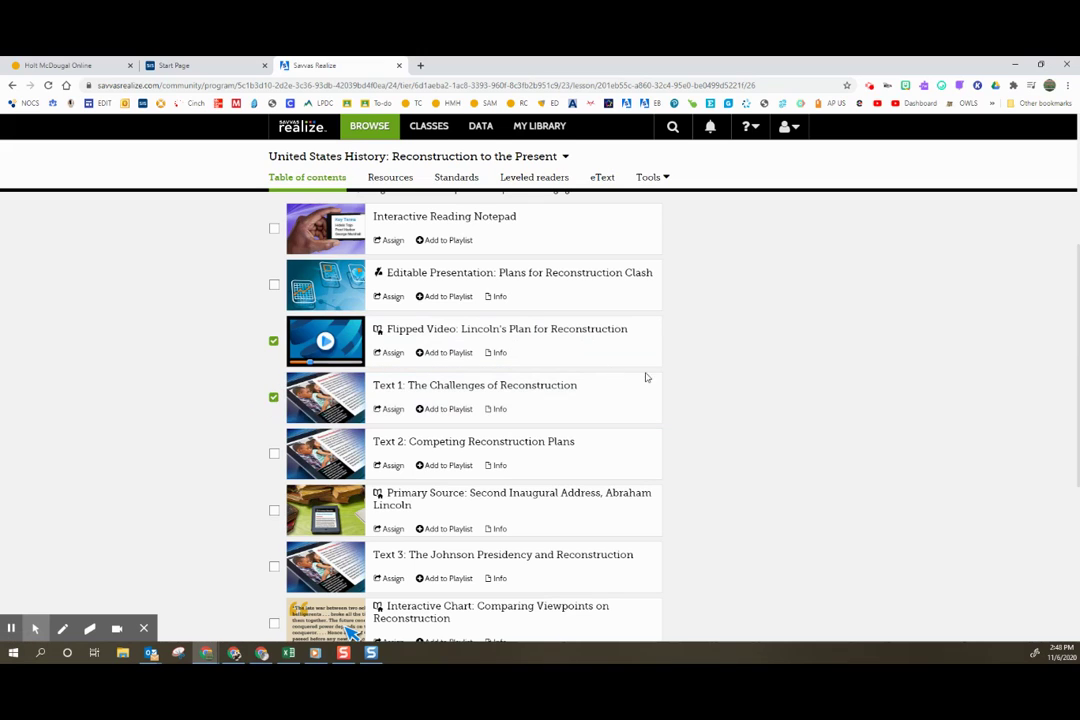
scroll(699, 381, "up", 3)
scroll(699, 381, "down", 2)
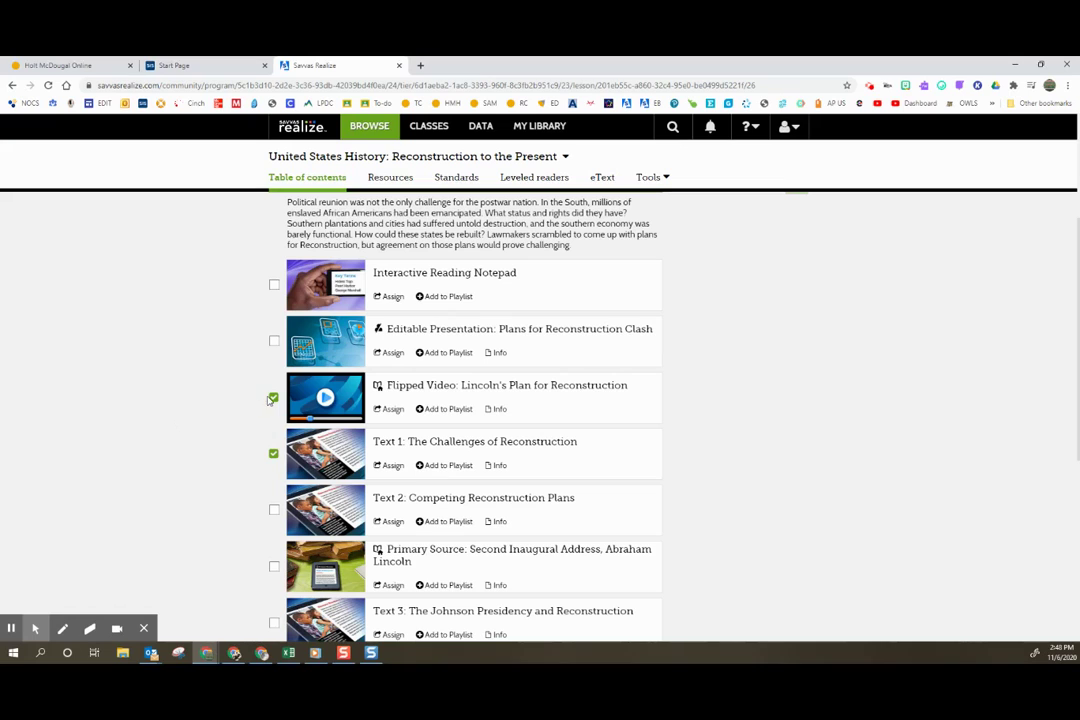
scroll(573, 404, "up", 3)
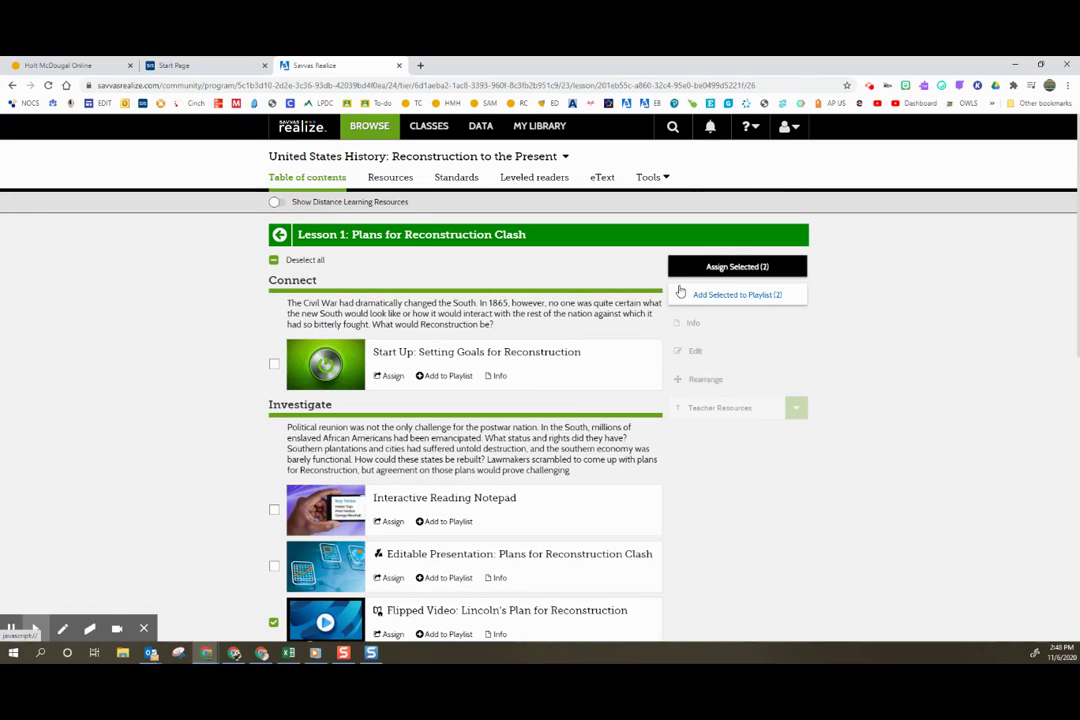
Create an assignment from the two selected activities with both the start date and due date set to 11/06/2020.
left_click(737, 268)
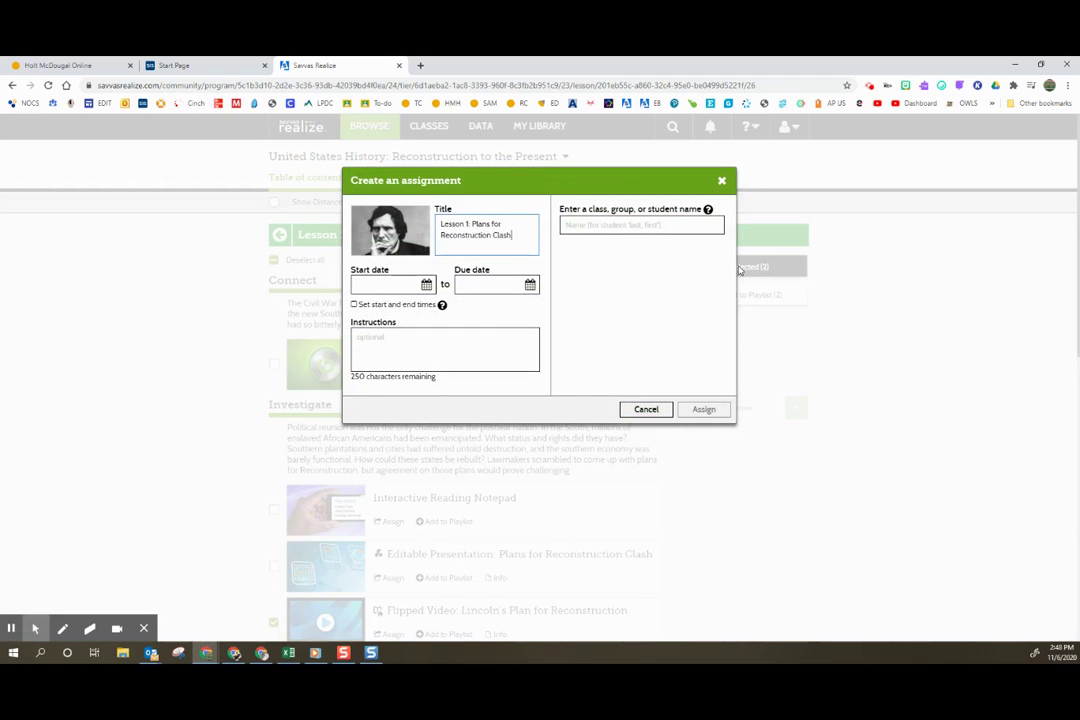
left_click(405, 287)
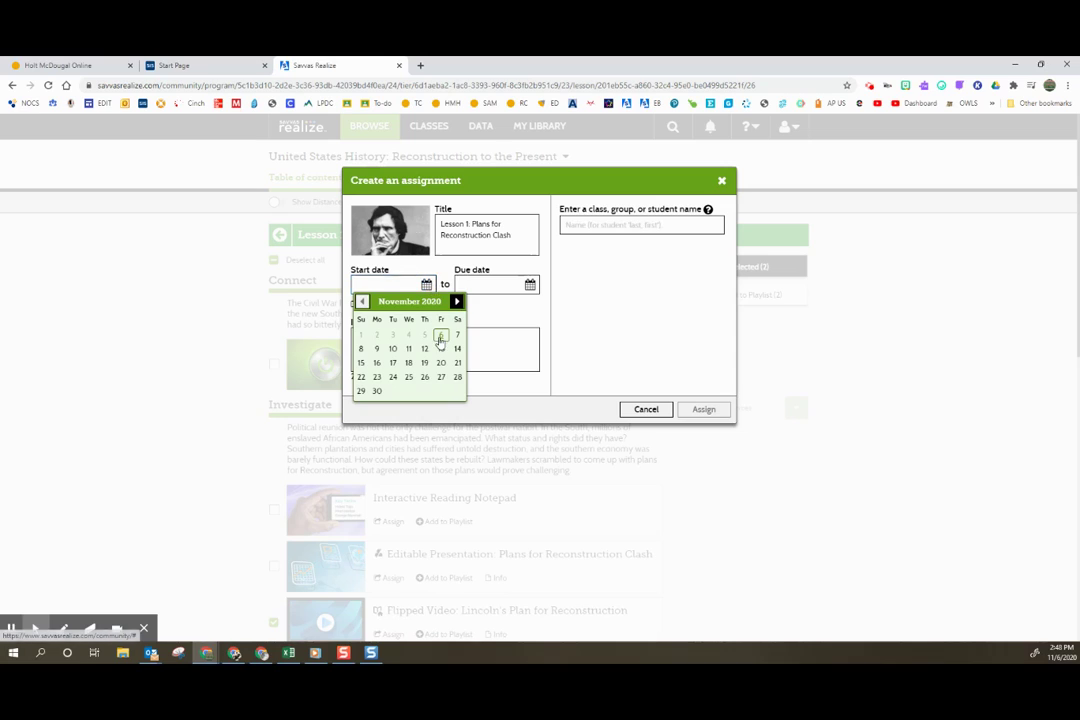
left_click(440, 338)
left_click(494, 284)
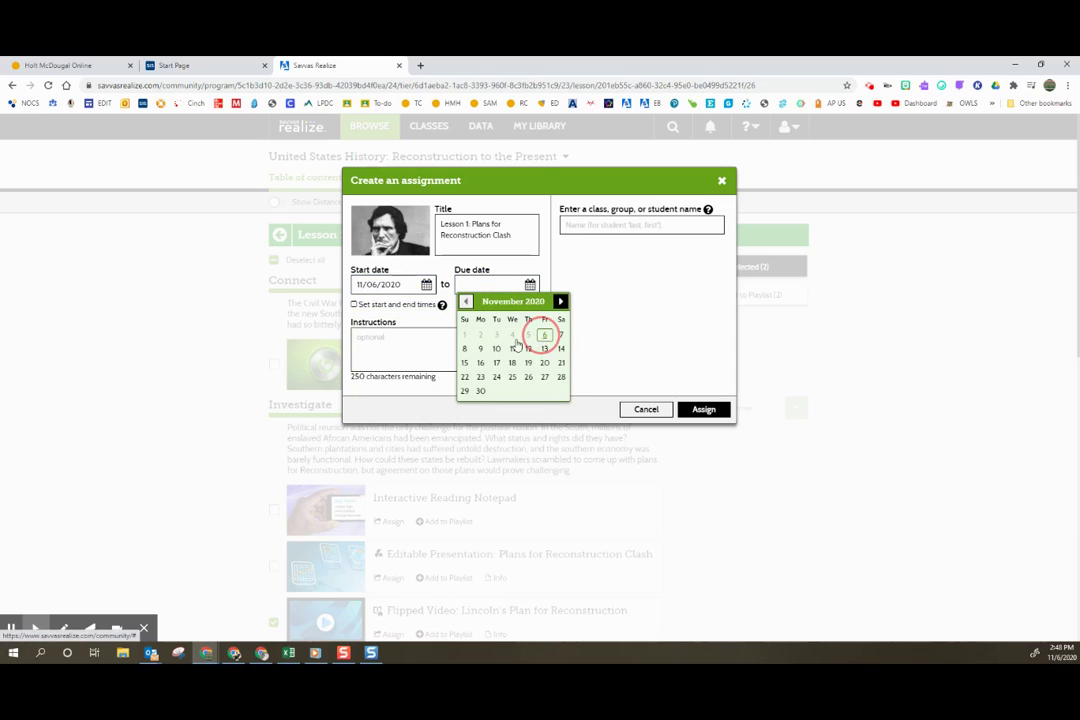
left_click(544, 334)
Try the option to set start and end times for the assignment, and turn it back off.
left_click(354, 304)
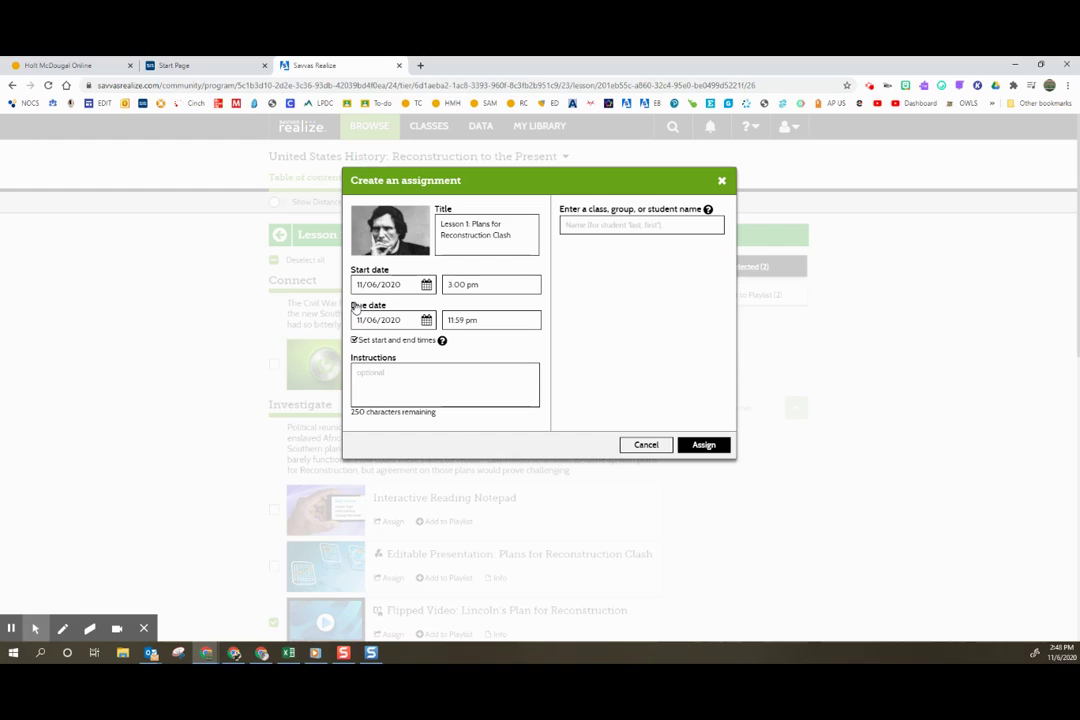
left_click(378, 319)
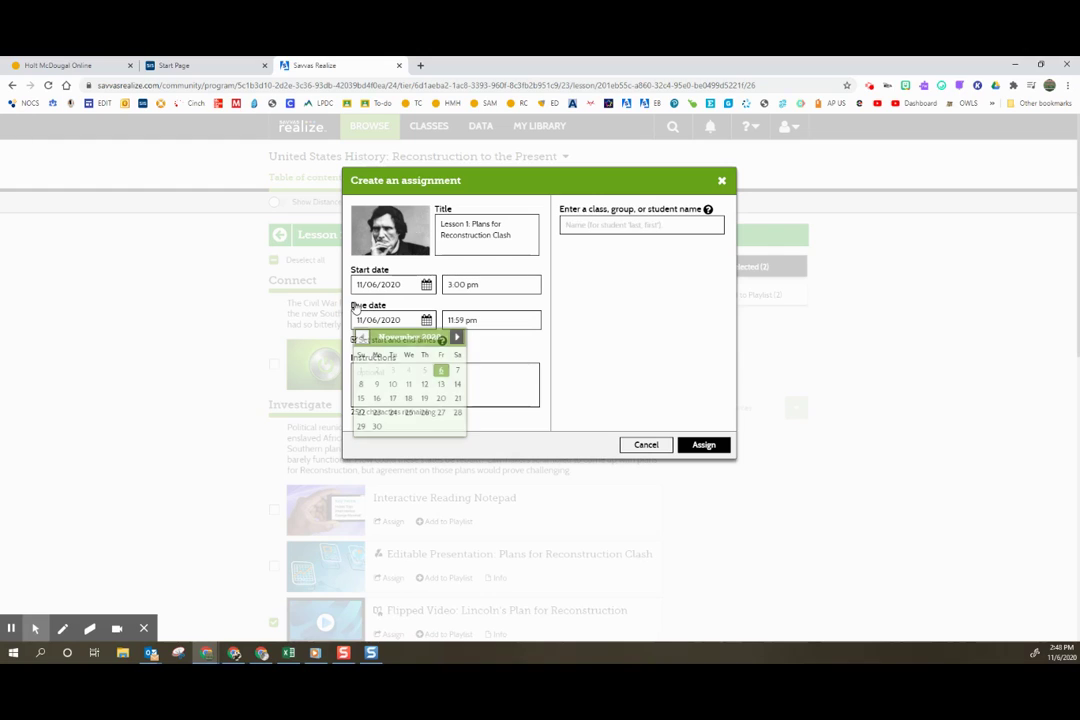
left_click(480, 339)
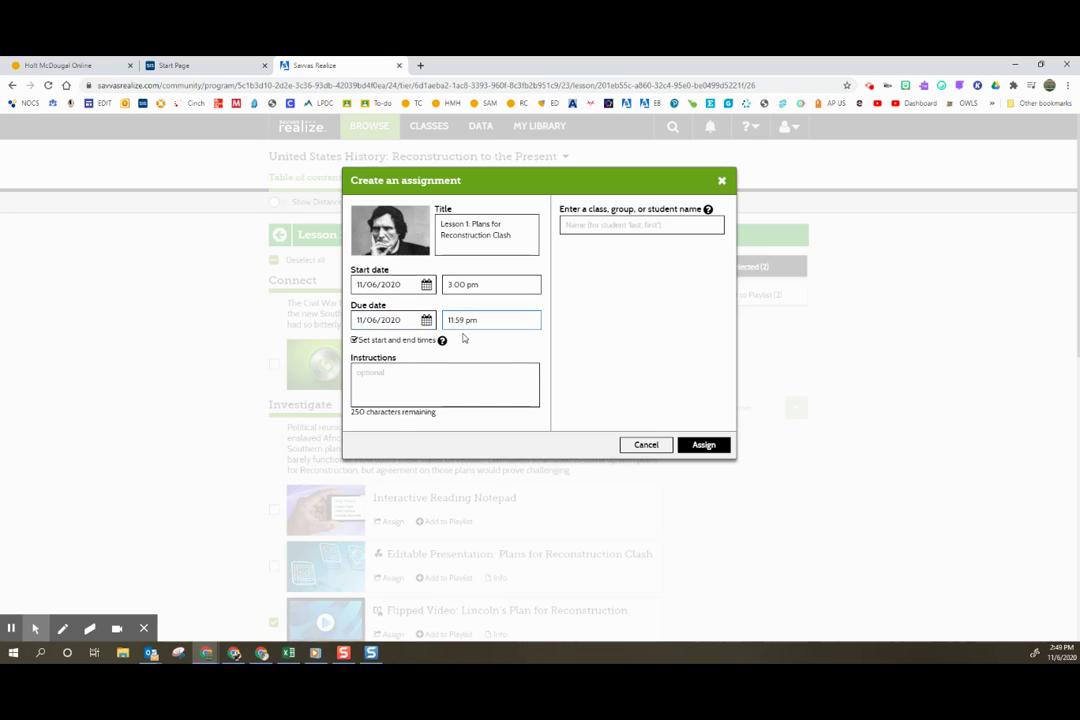
left_click(354, 340)
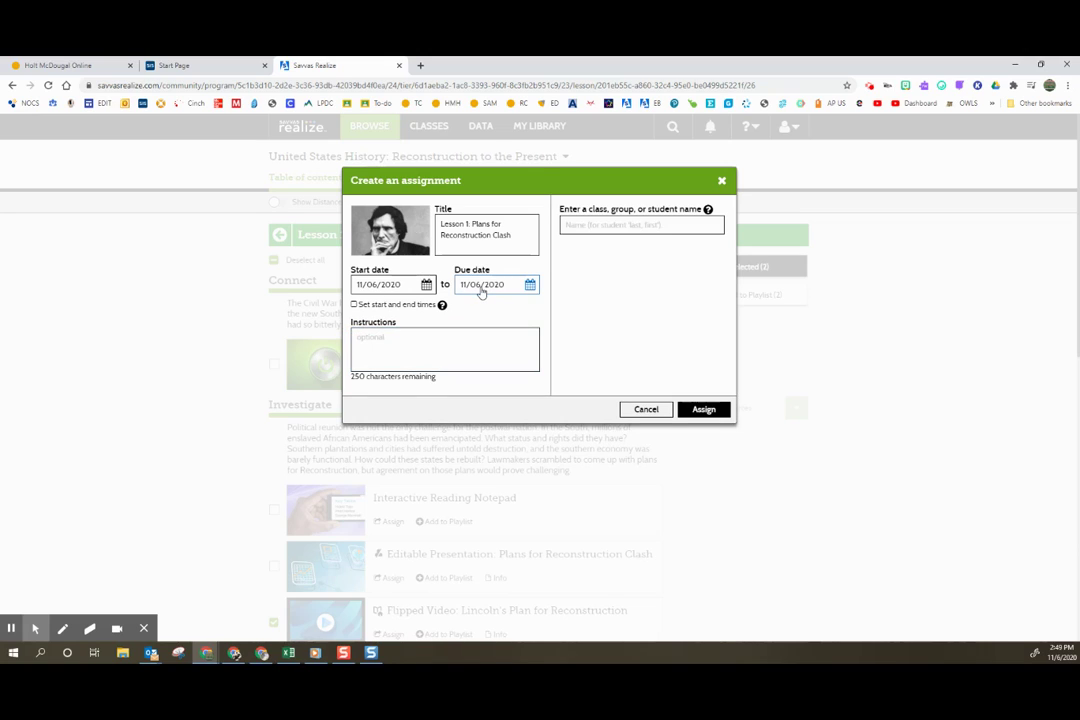
Leave the instructions blank, choose the NOCS Template class as recipient, and assign the activities.
left_click(462, 333)
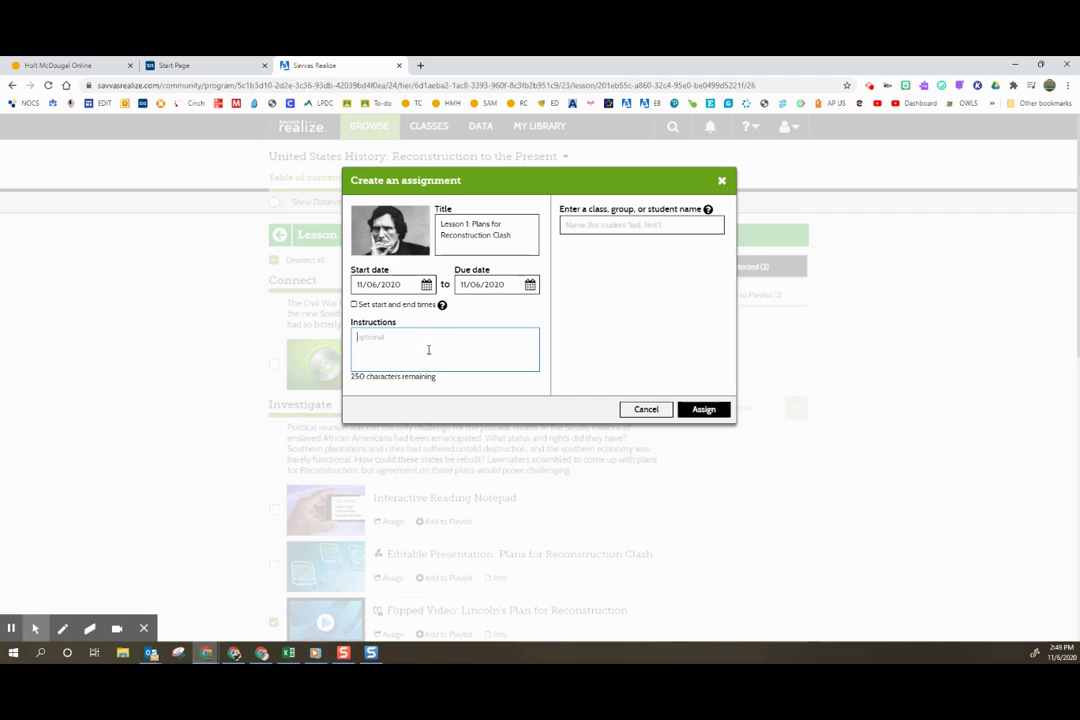
left_click(615, 224)
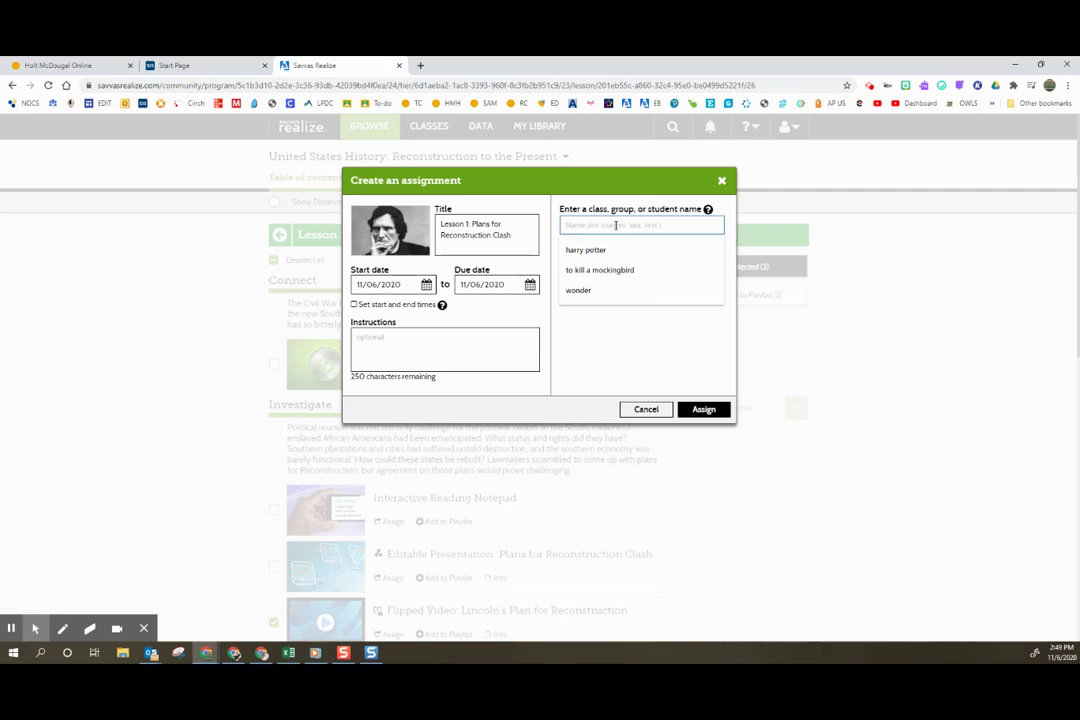
type("no")
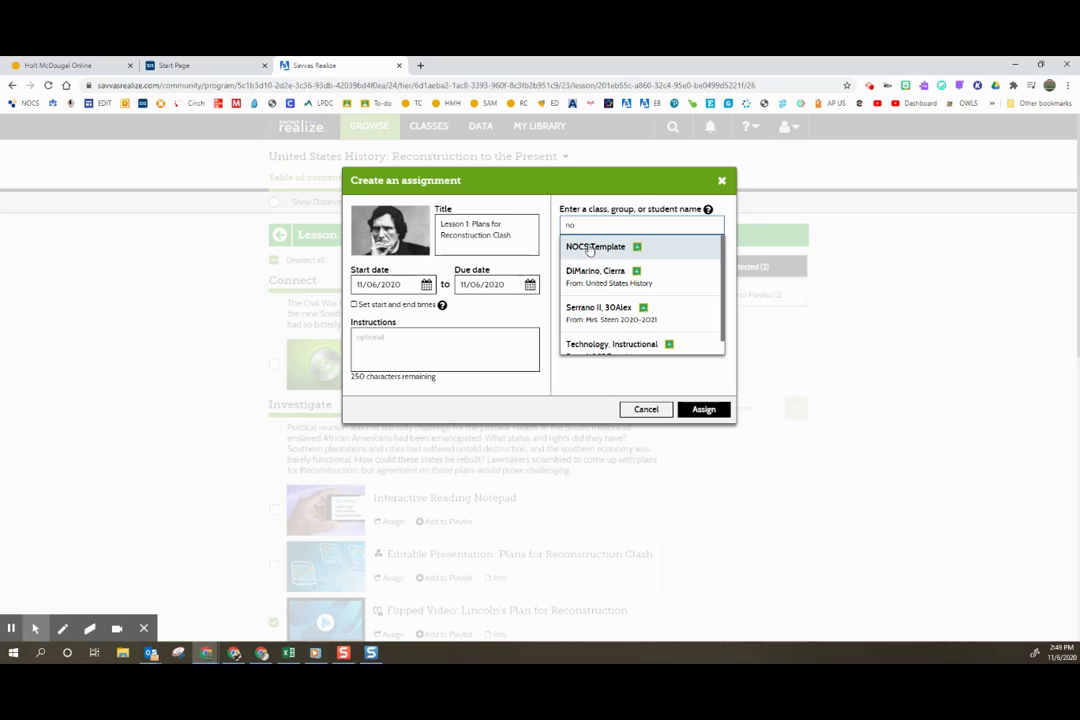
left_click(590, 249)
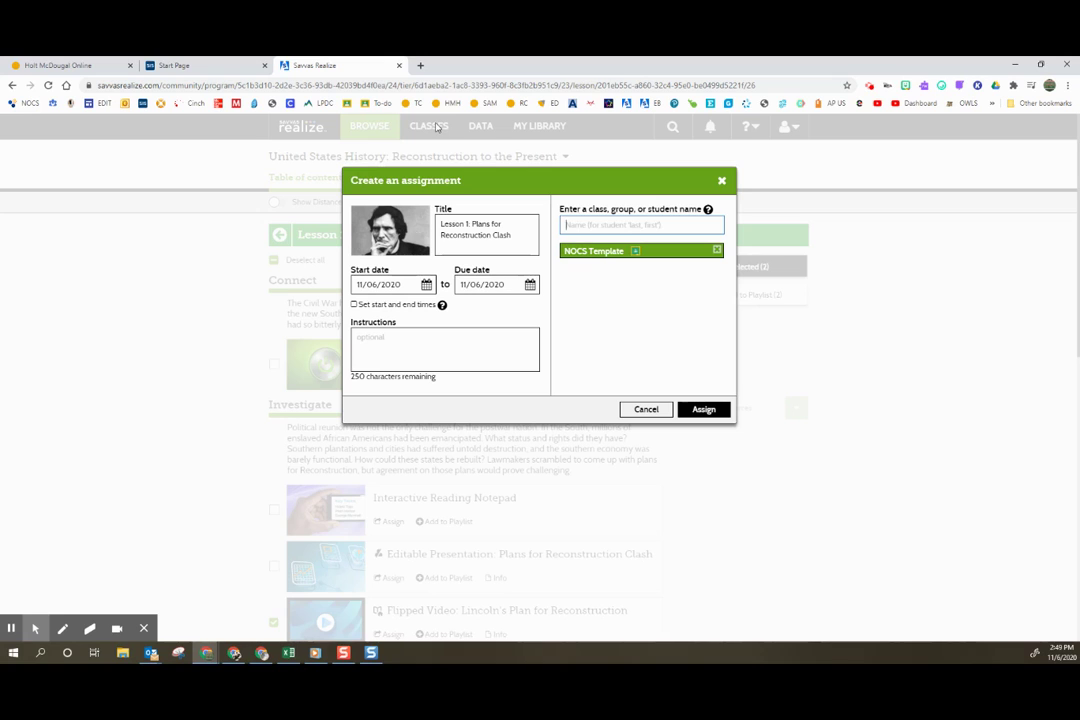
left_click(706, 409)
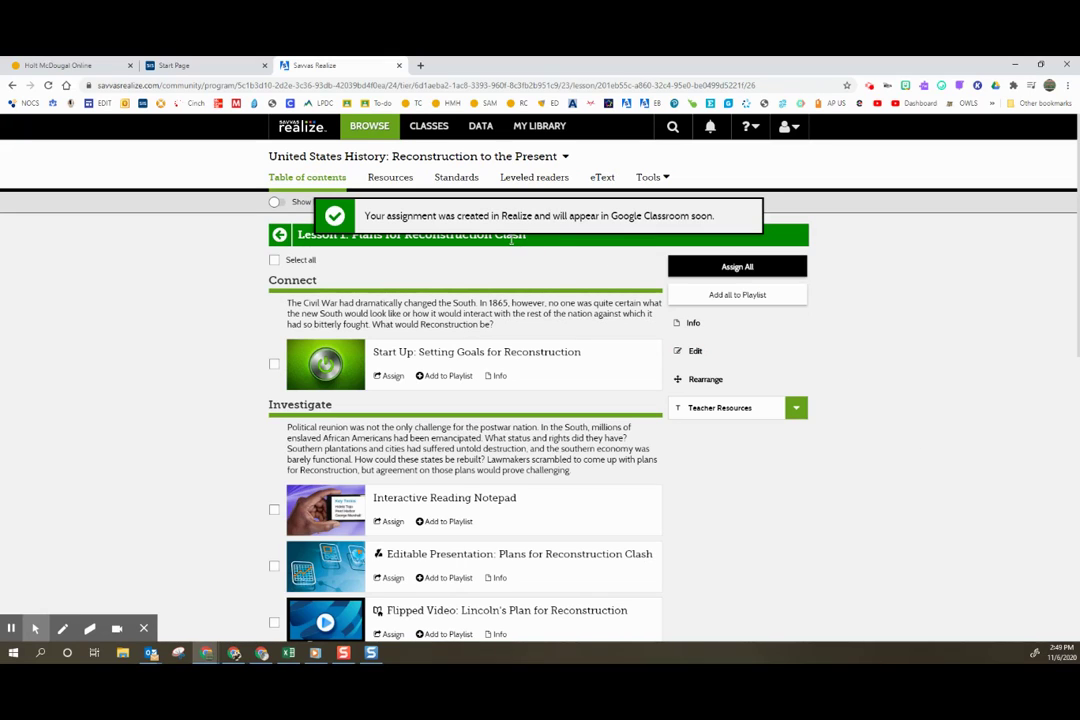
Review the whole Lesson 1 page again, from the Connect activity down to the Plans for Reconstruction Clash quiz.
scroll(512, 237, "down", 1)
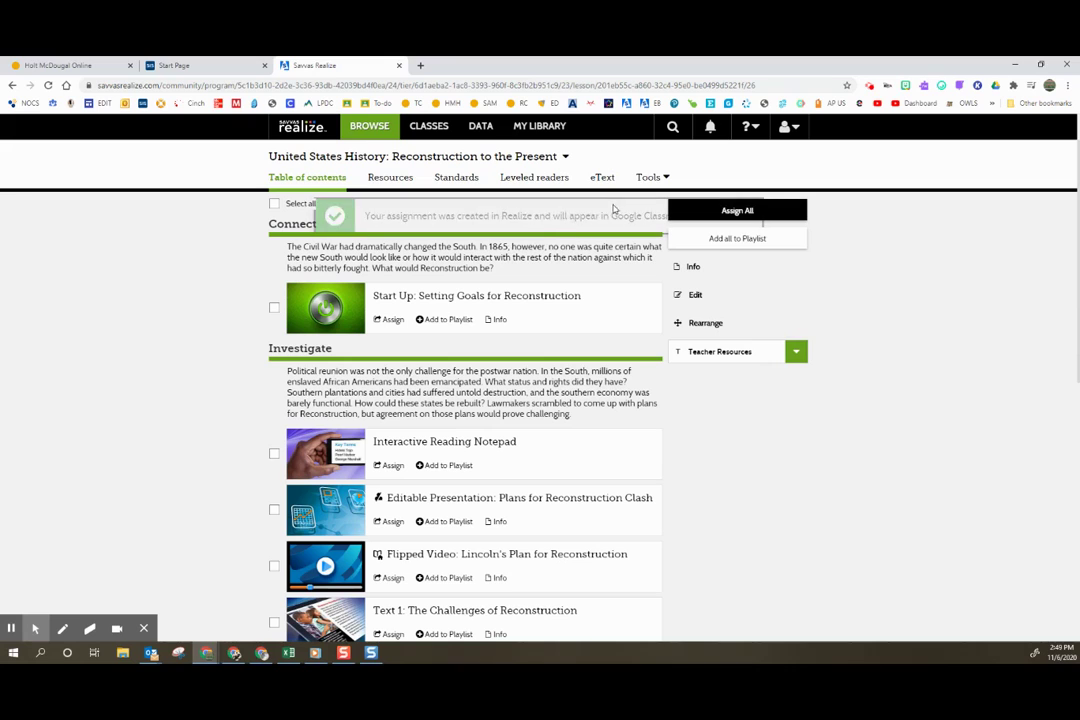
scroll(889, 400, "down", 10)
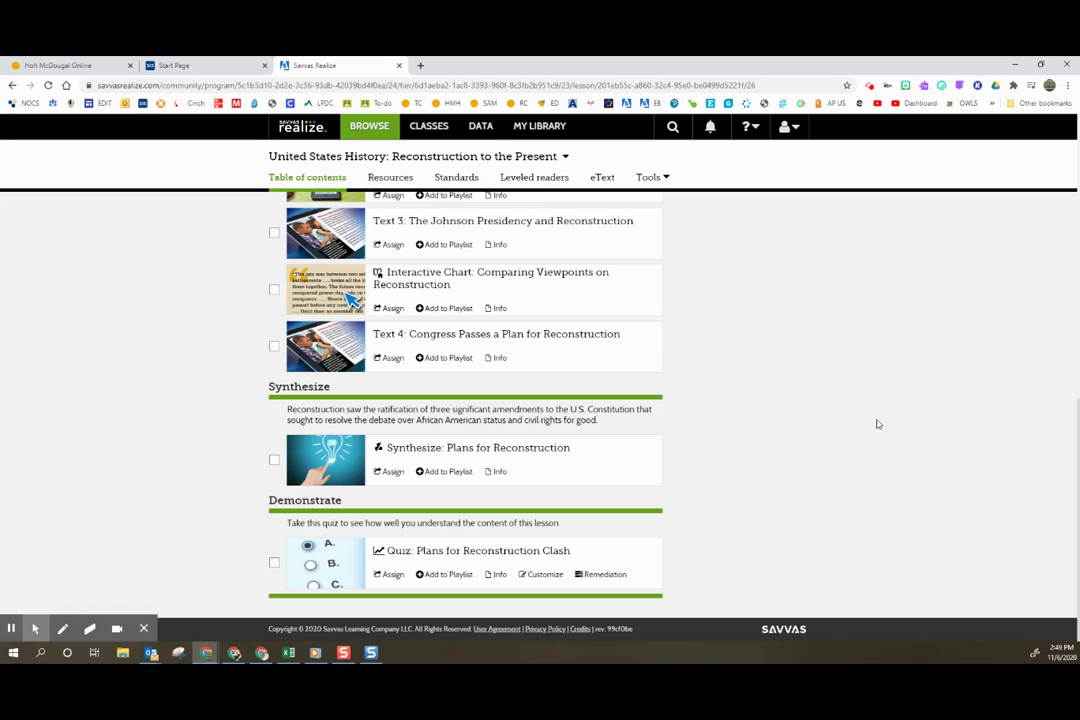
scroll(815, 492, "up", 1)
scroll(817, 492, "down", 1)
scroll(800, 494, "up", 10)
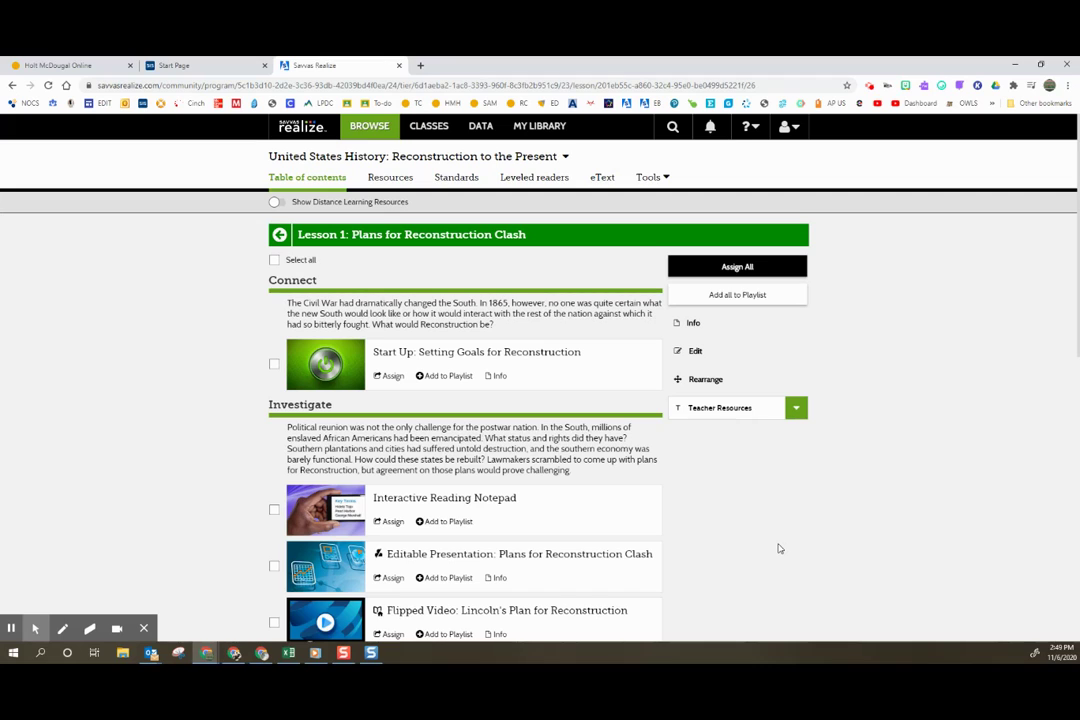
scroll(779, 548, "down", 3)
scroll(779, 548, "up", 3)
scroll(779, 548, "down", 10)
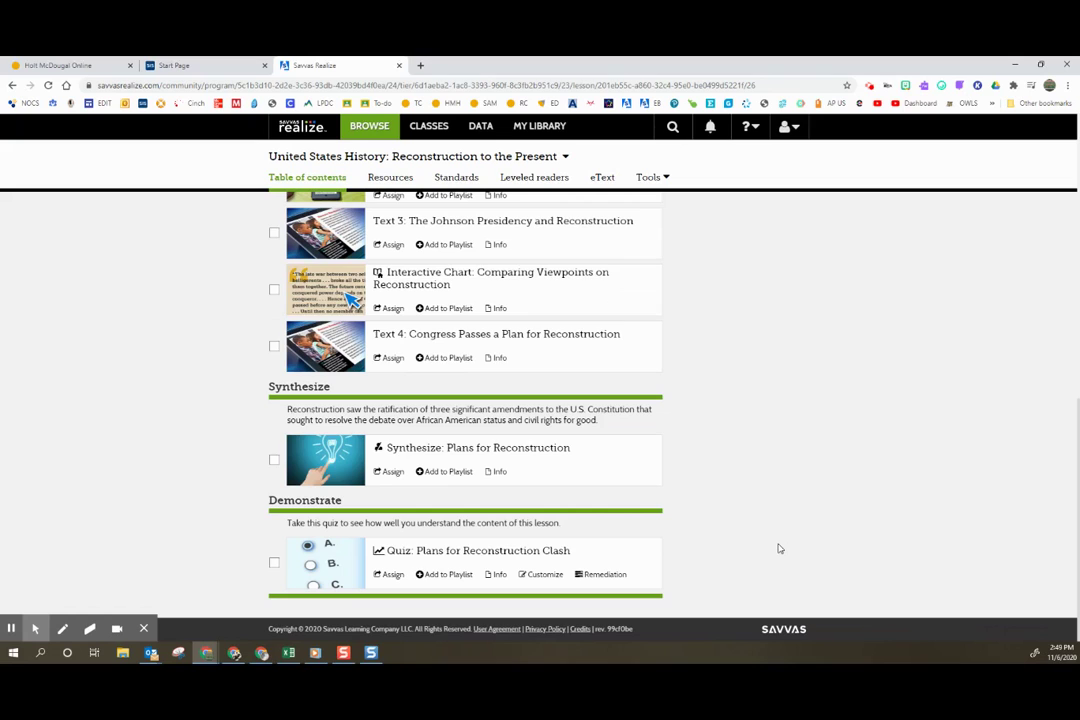
scroll(779, 548, "up", 10)
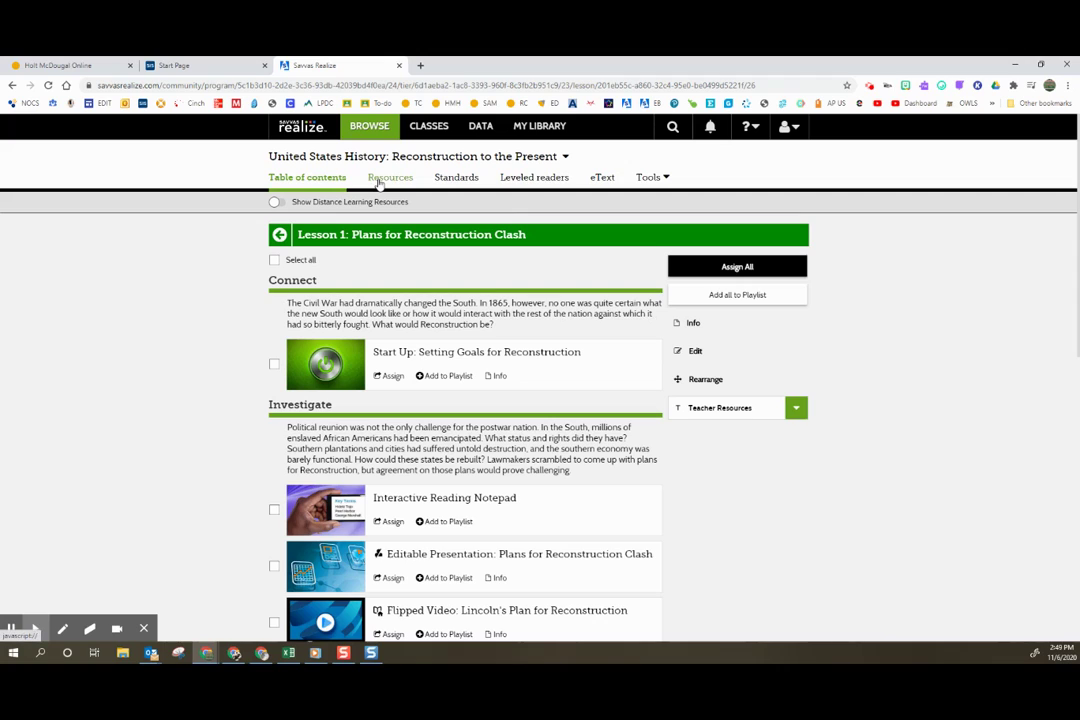
Open the United States History: Reconstruction to the Present eText in a new window and display its table of contents.
left_click(600, 178)
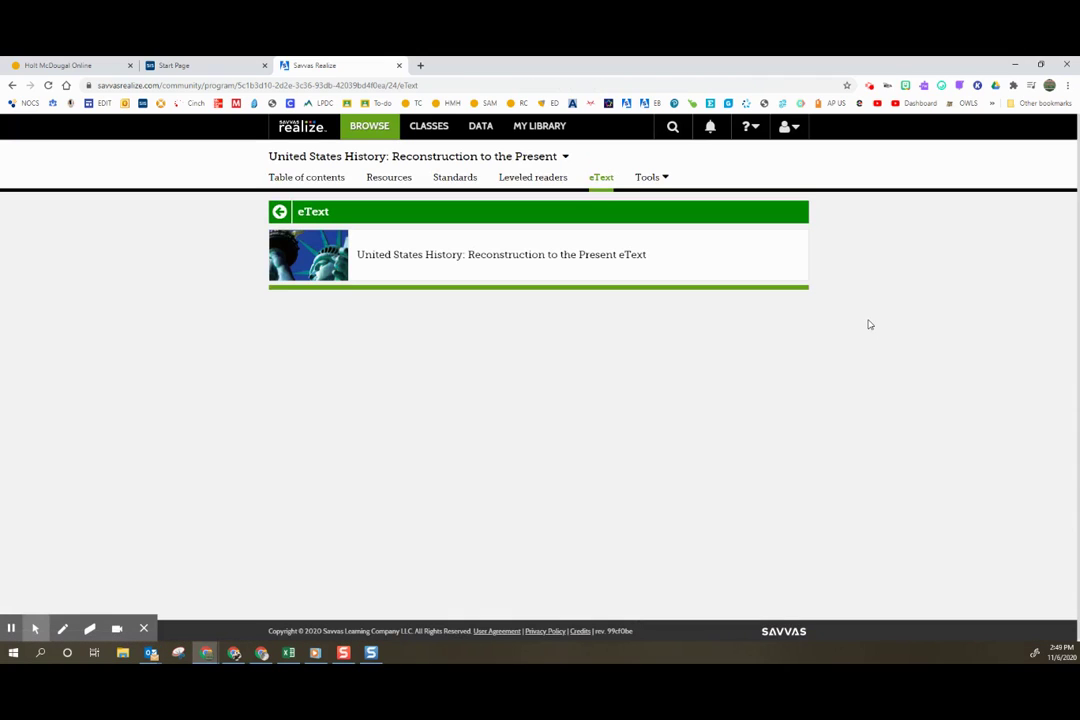
left_click(634, 258)
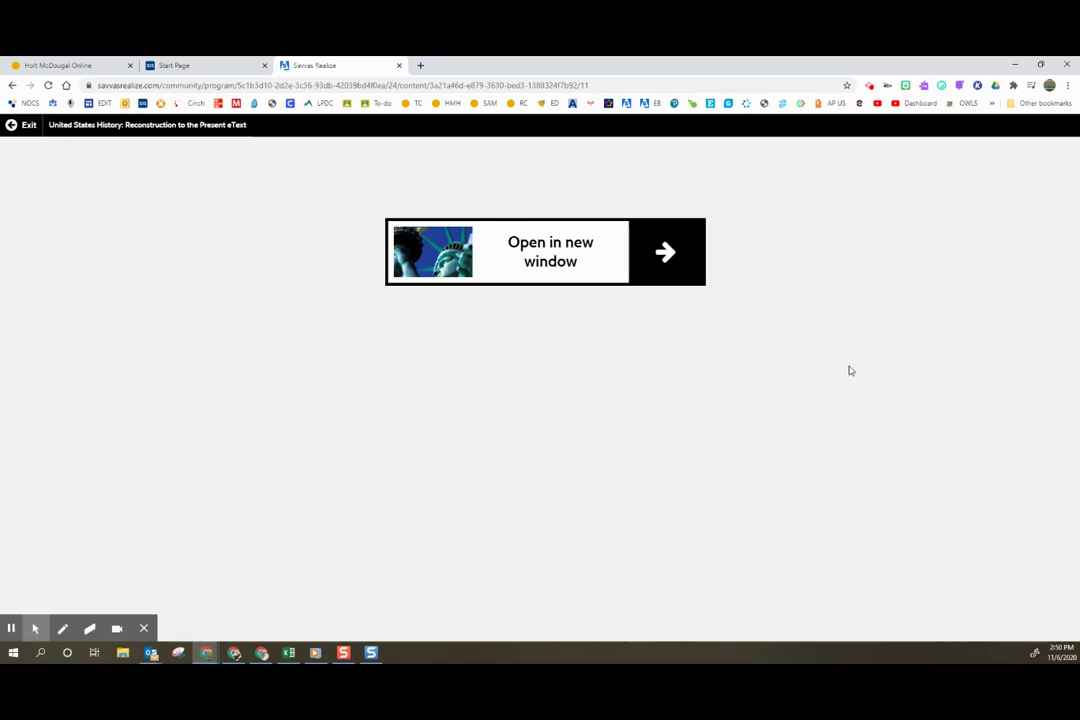
left_click(642, 265)
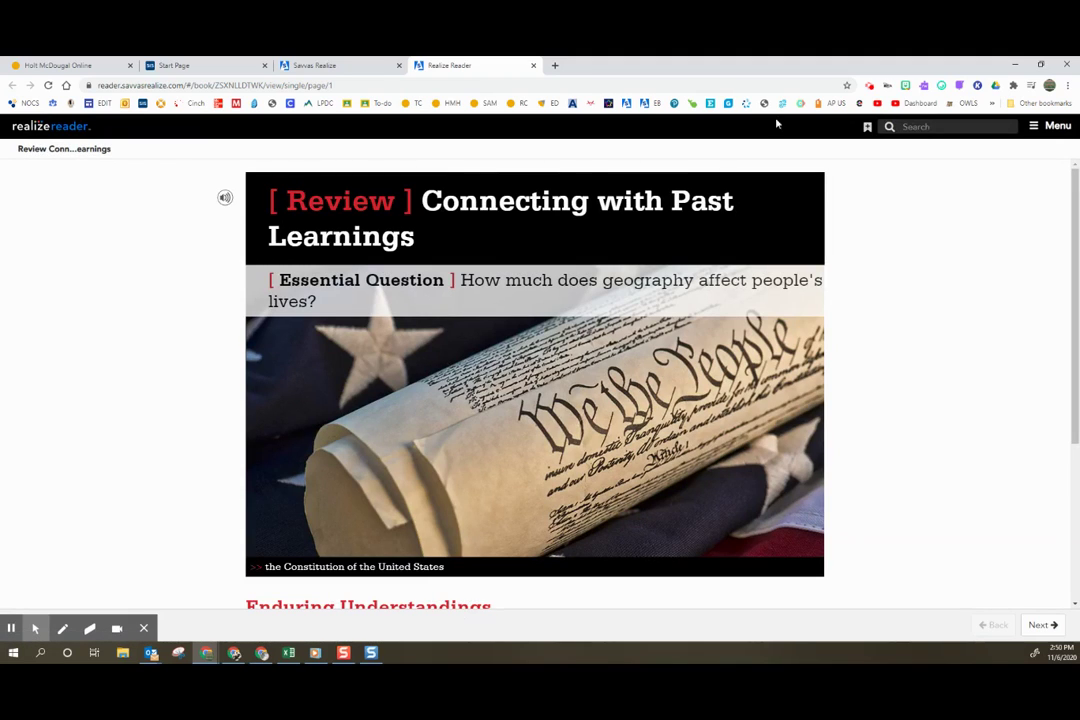
left_click(1050, 126)
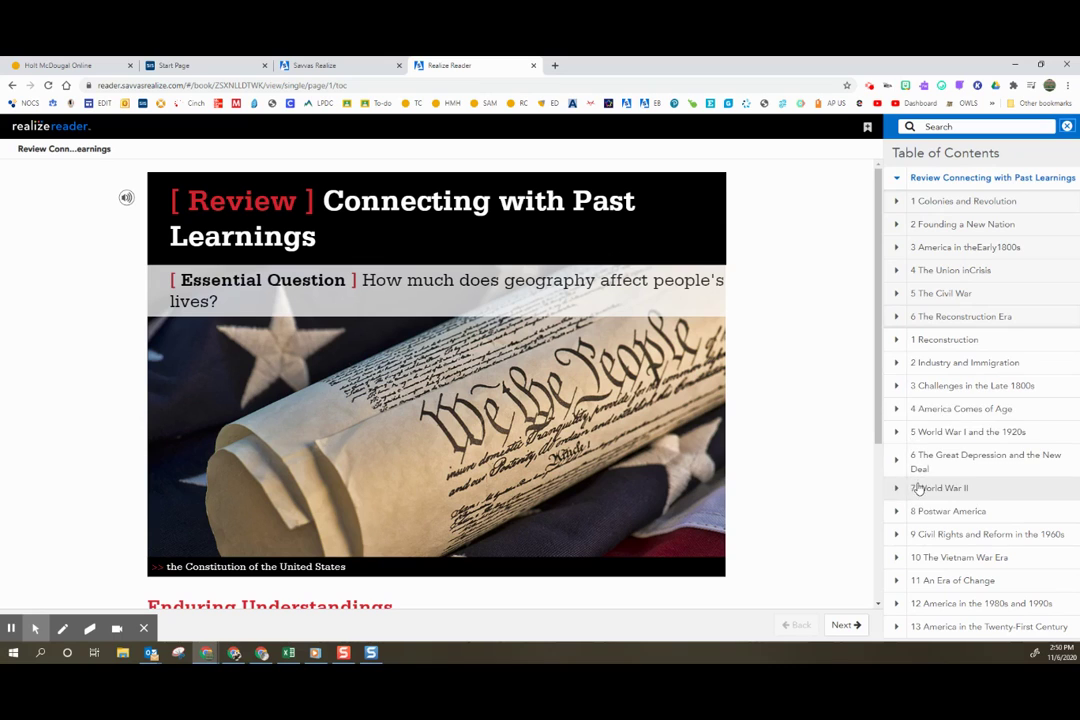
Skim the Review Connecting with Past Learnings page down to its Enduring Understandings and close the eText reader.
scroll(757, 493, "down", 3)
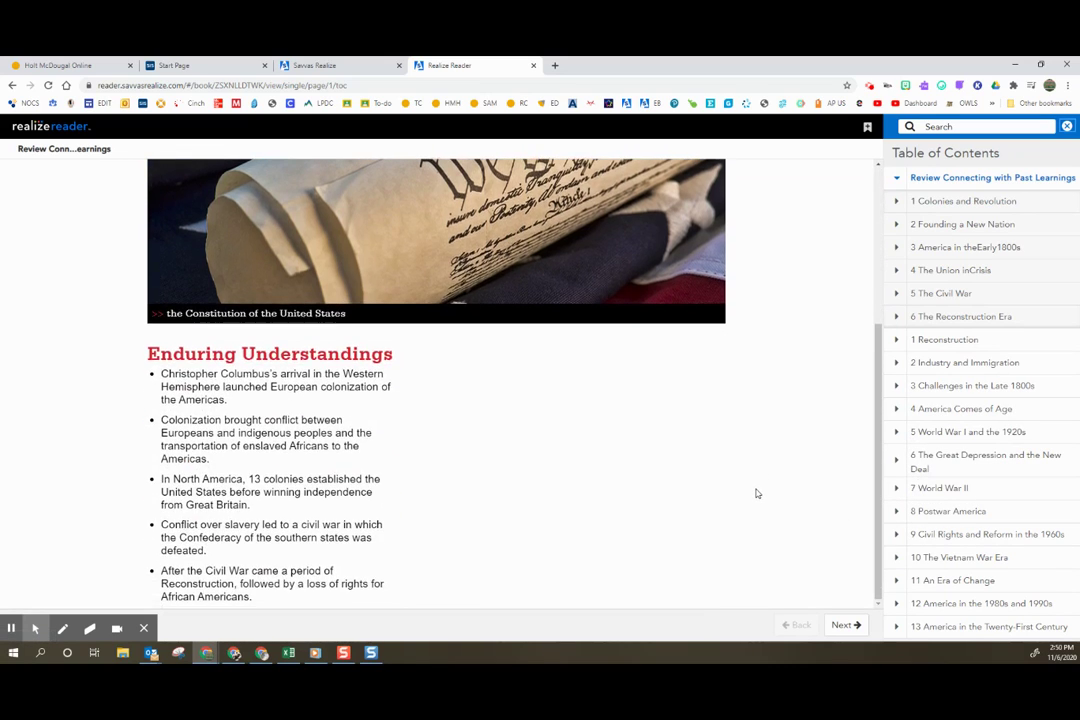
scroll(757, 493, "up", 3)
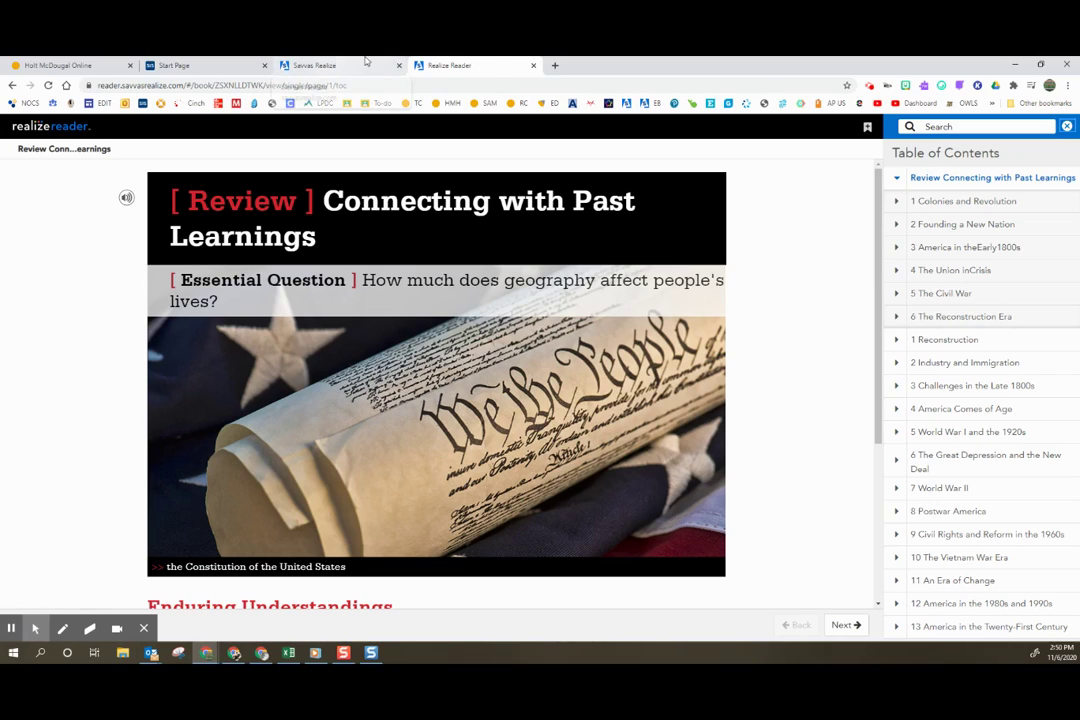
left_click(531, 65)
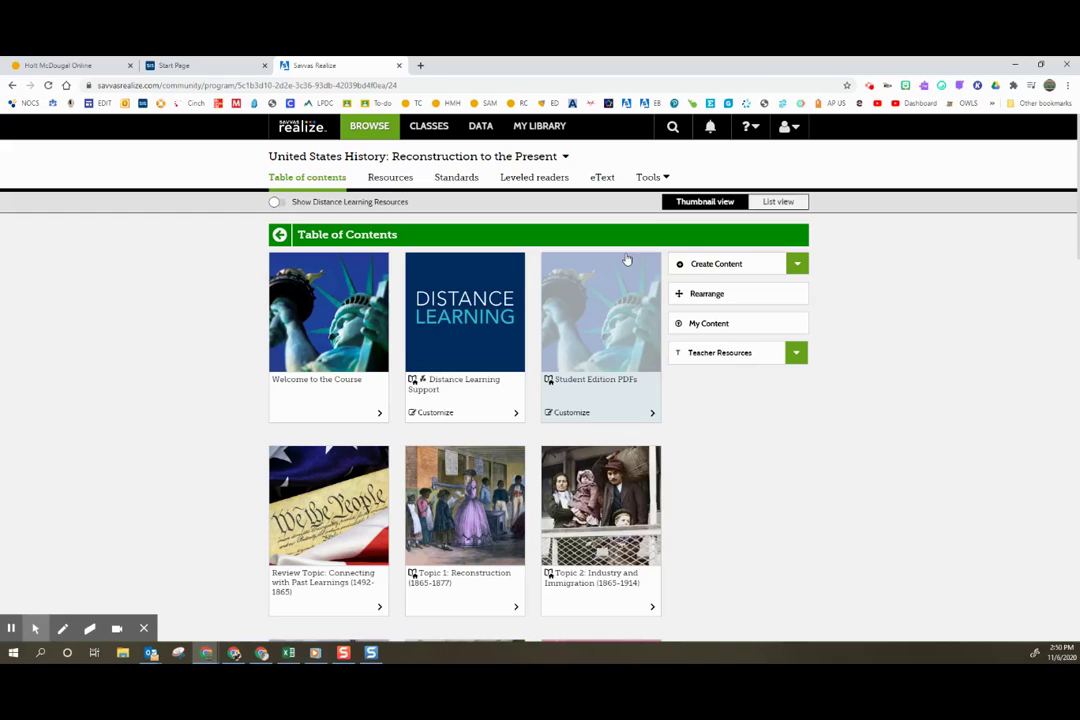
Open Topic 13: America in the Twenty-First Century (2000-Today) from the program's table of contents.
scroll(772, 404, "down", 2)
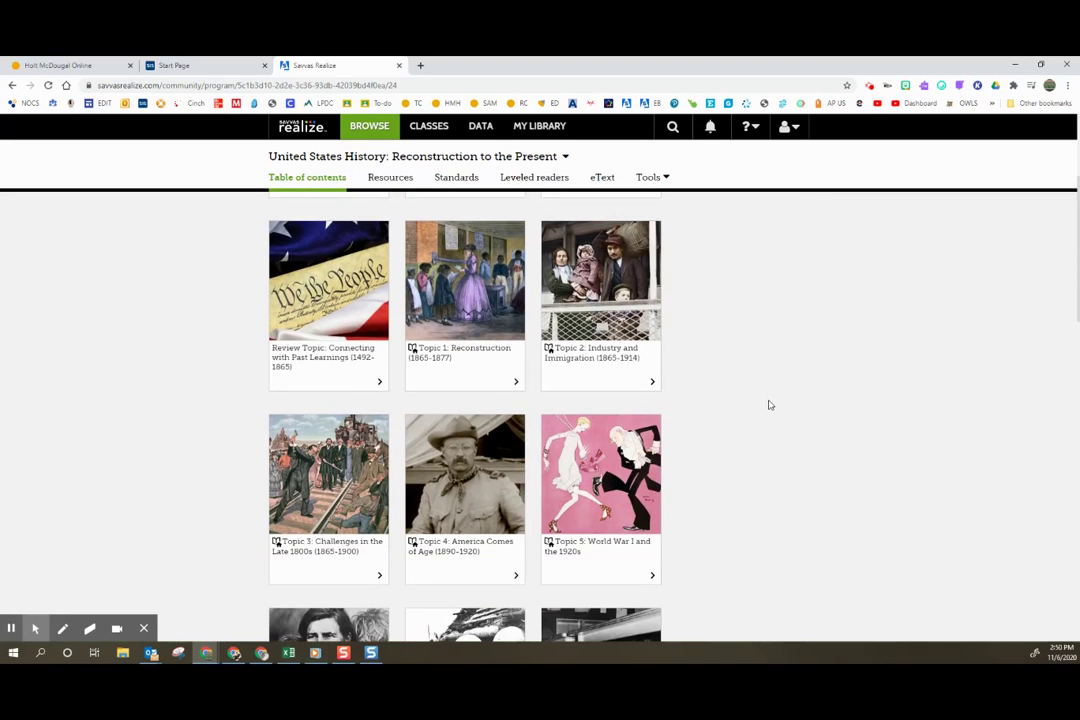
scroll(770, 404, "down", 5)
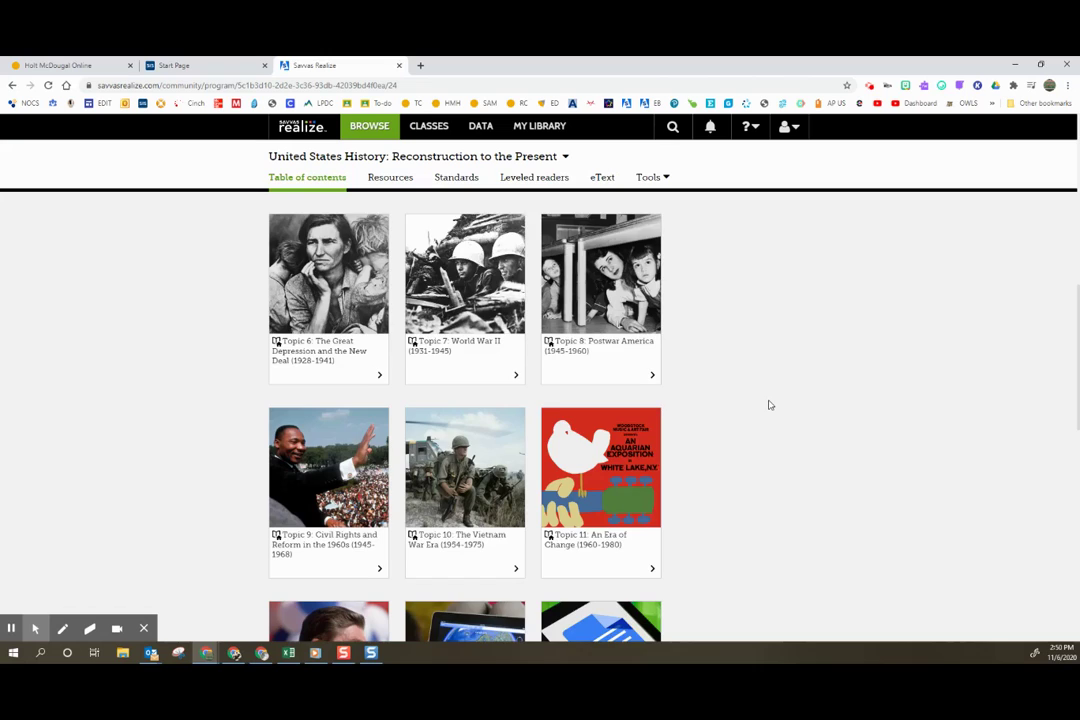
scroll(770, 404, "down", 5)
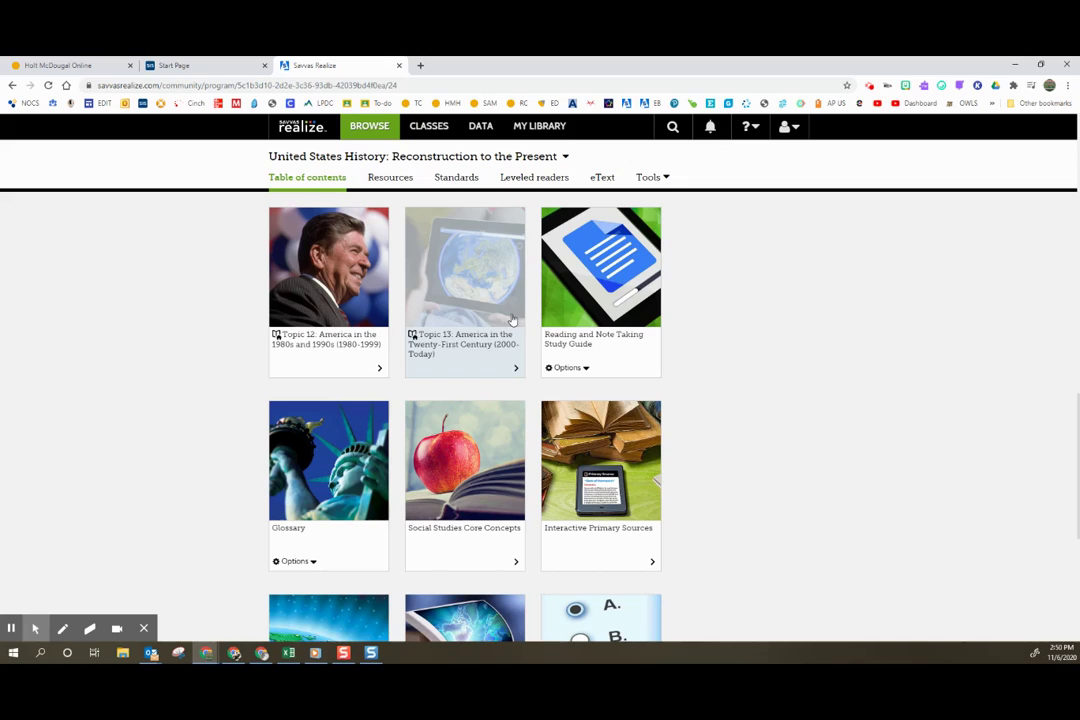
left_click(453, 342)
Look through Topic 13's lessons, Synthesize activity, Review and Assessment, Topic Test and Test Bank.
scroll(895, 390, "down", 3)
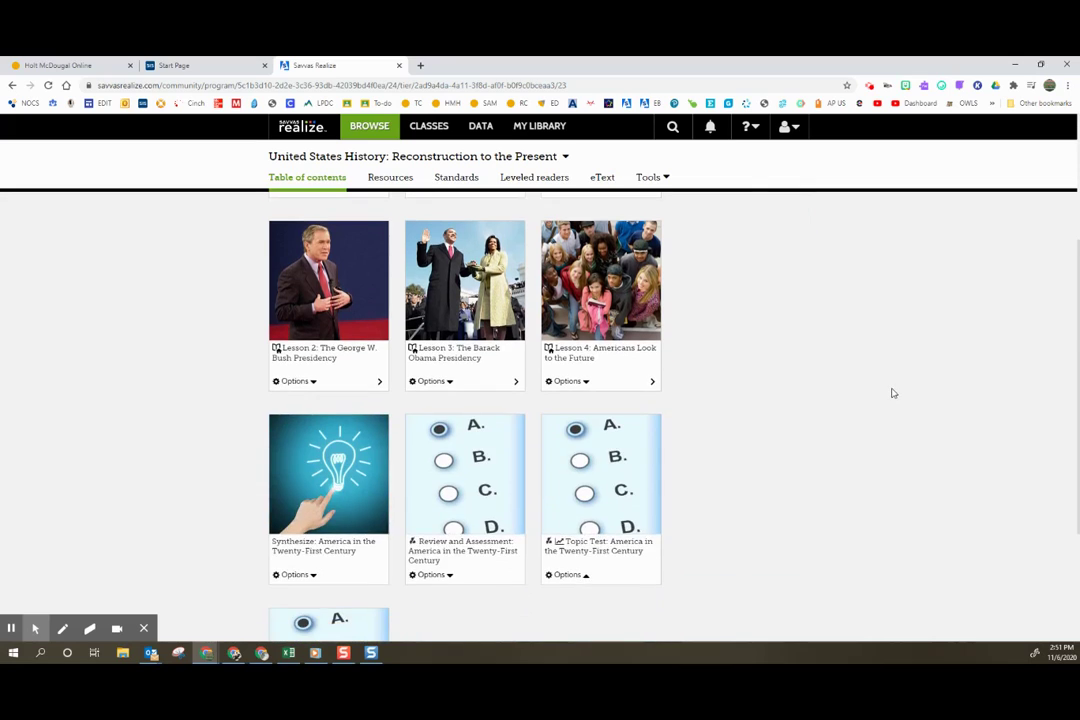
scroll(893, 393, "up", 2)
scroll(892, 392, "down", 3)
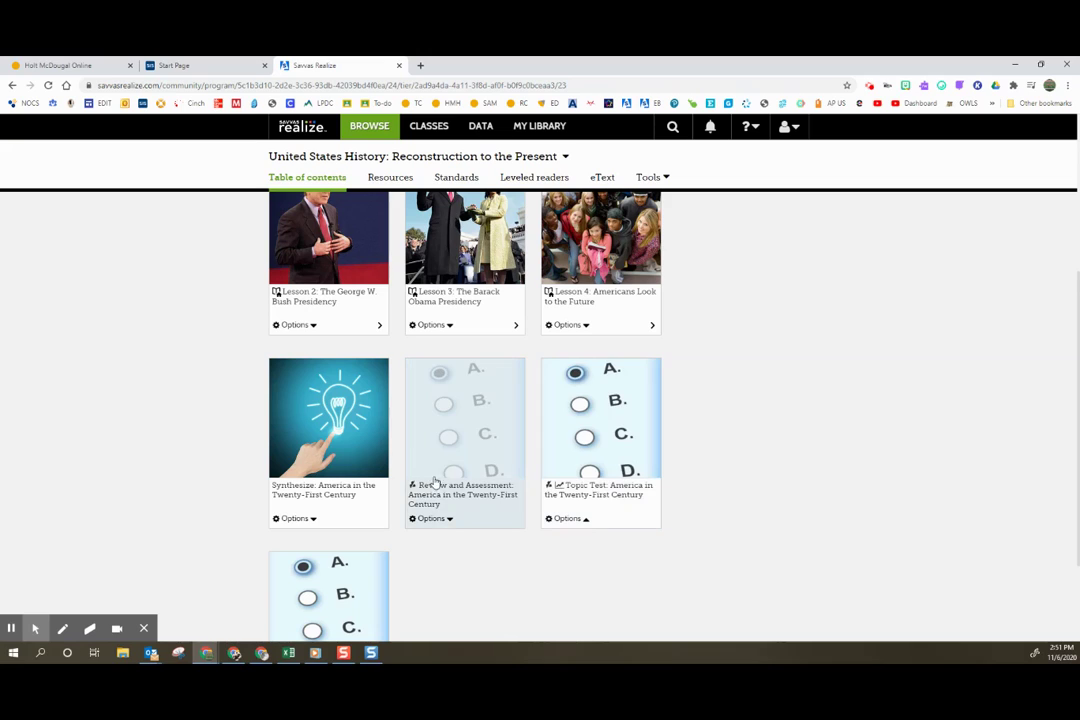
scroll(395, 553, "down", 3)
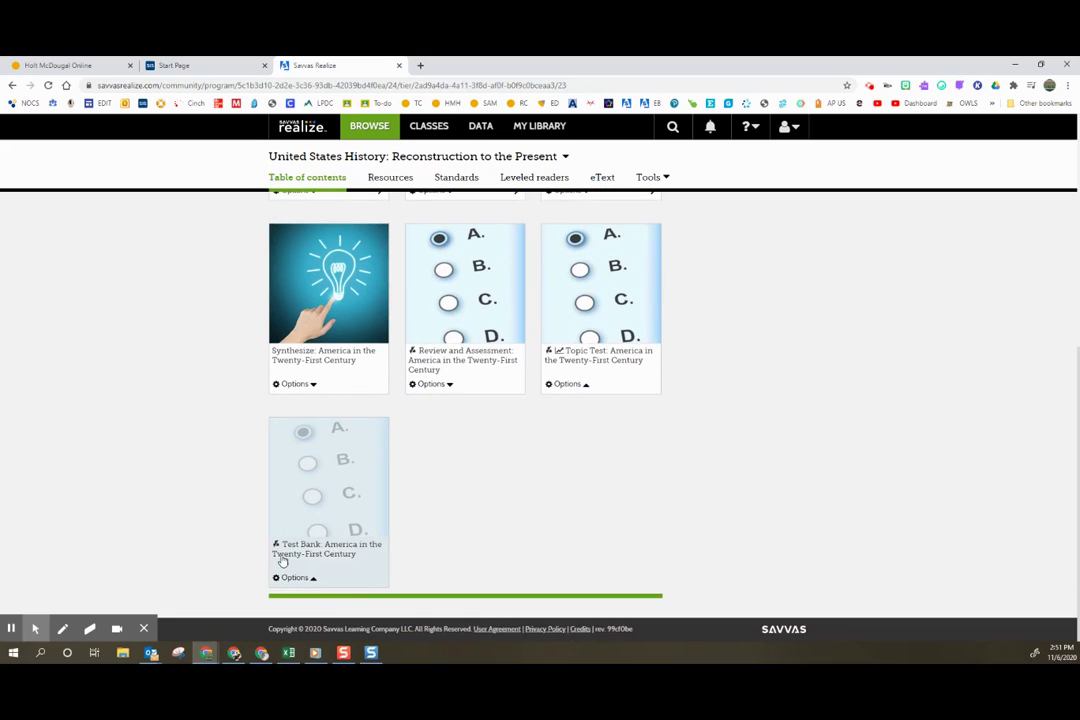
scroll(622, 511, "up", 5)
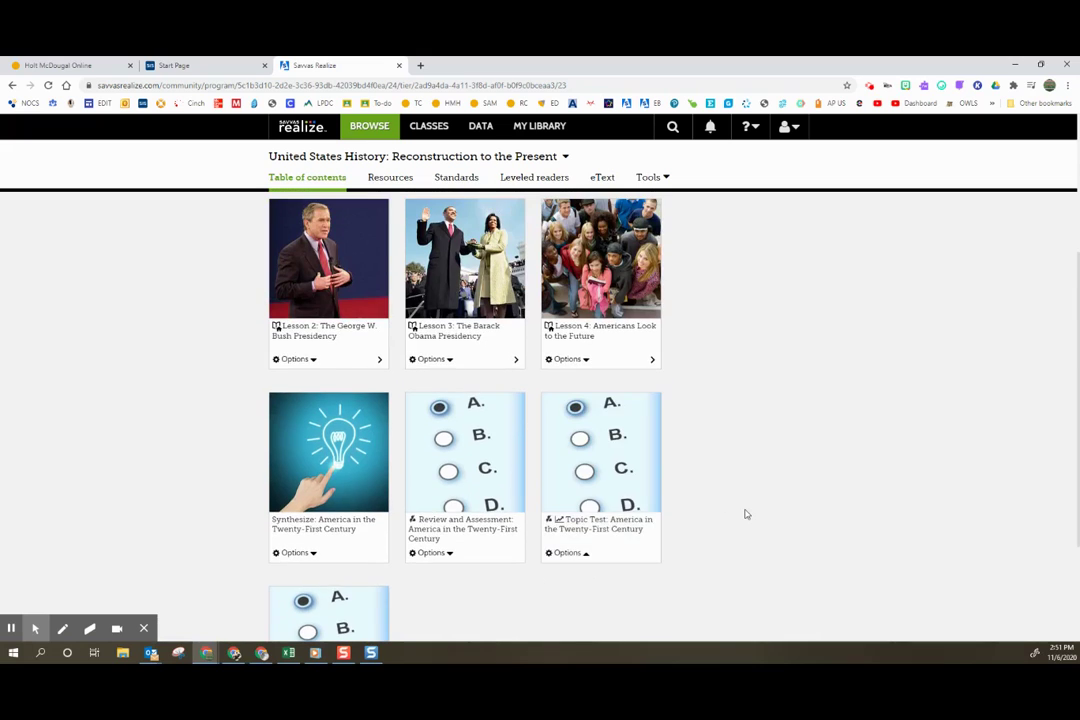
scroll(745, 514, "up", 3)
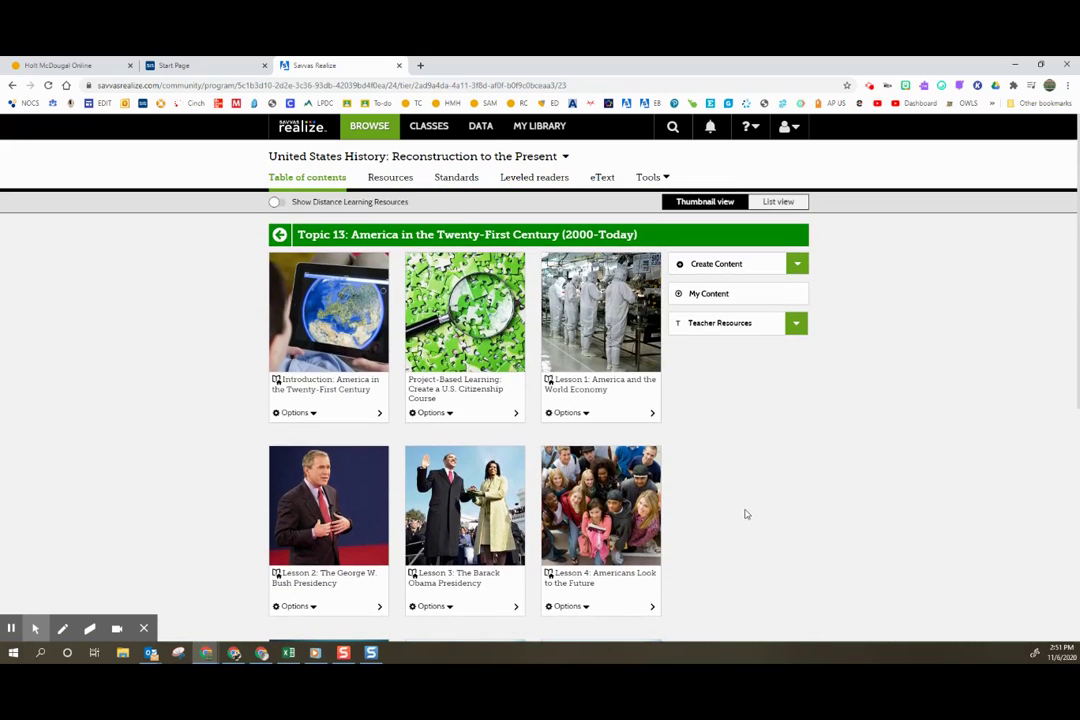
Open Lesson 1: America and the World Economy and look through its Investigate activities.
left_click(632, 345)
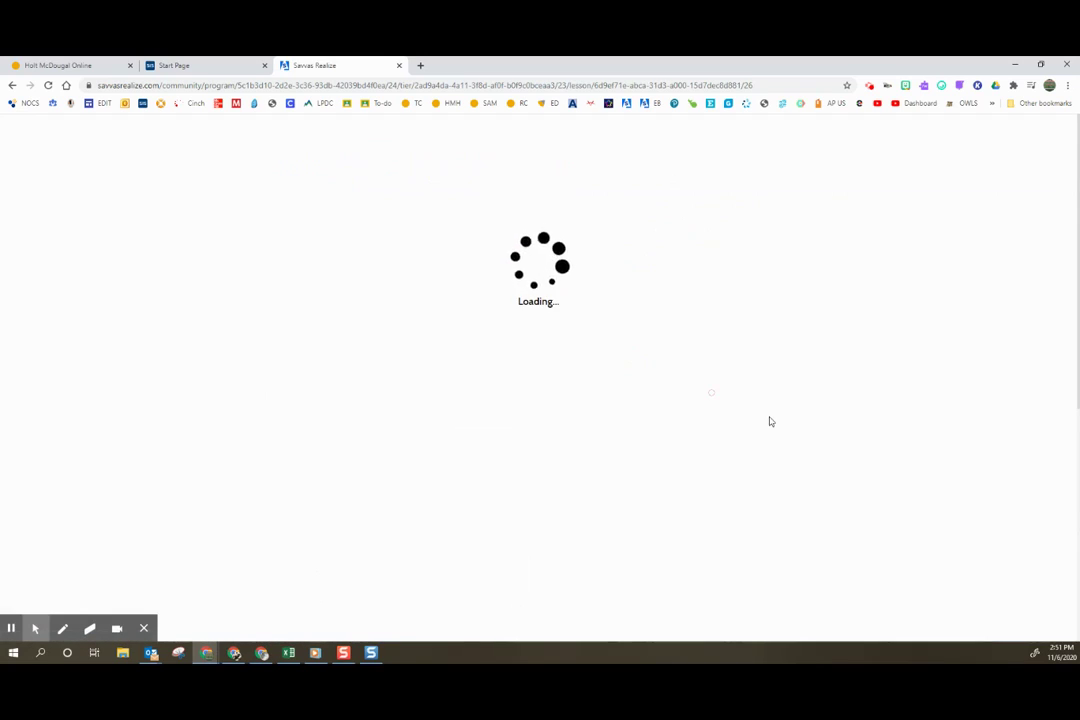
scroll(770, 422, "down", 3)
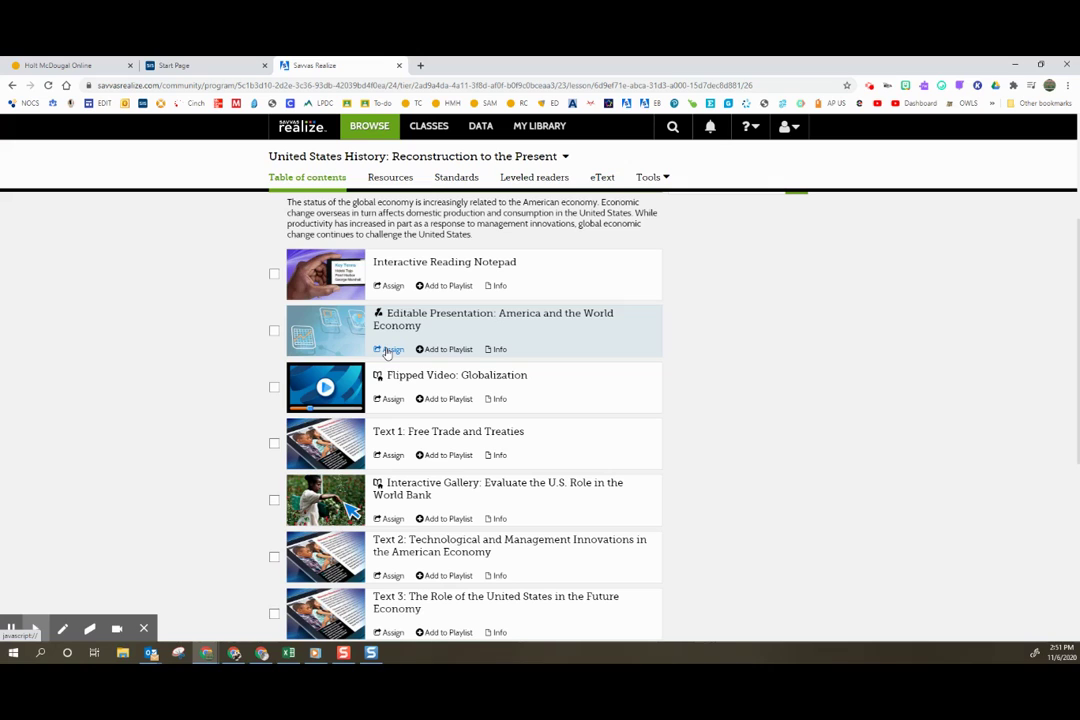
scroll(748, 424, "down", 3)
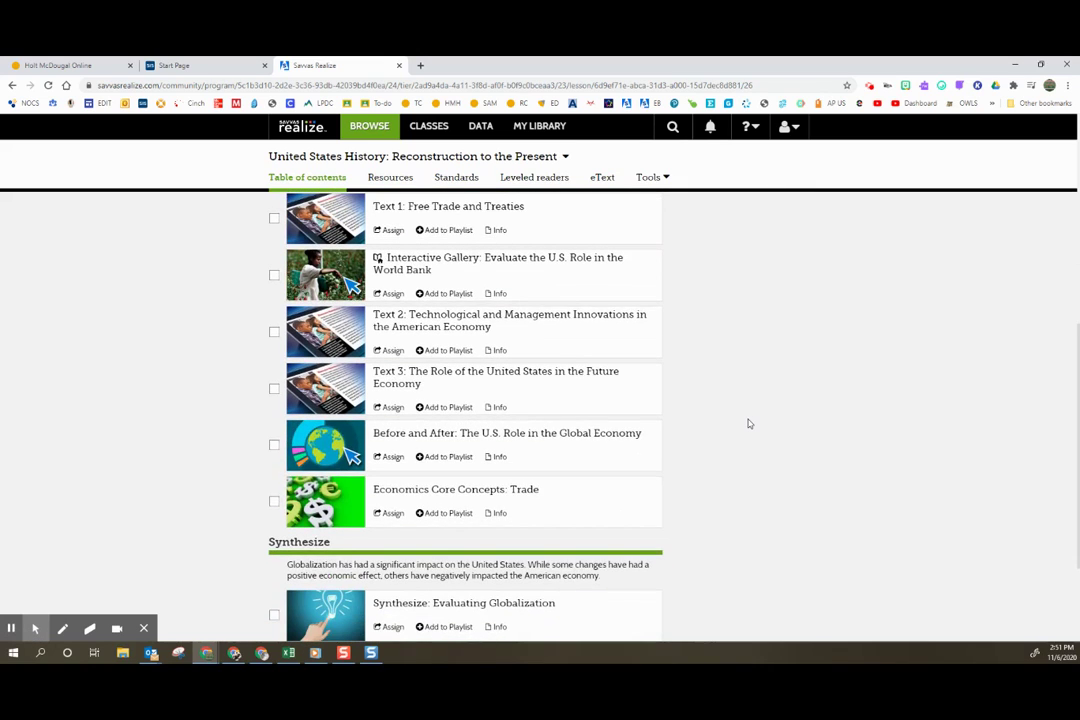
Start adding Economics Core Concepts: Trade to a new playlist and cancel the playlist creation.
left_click(440, 513)
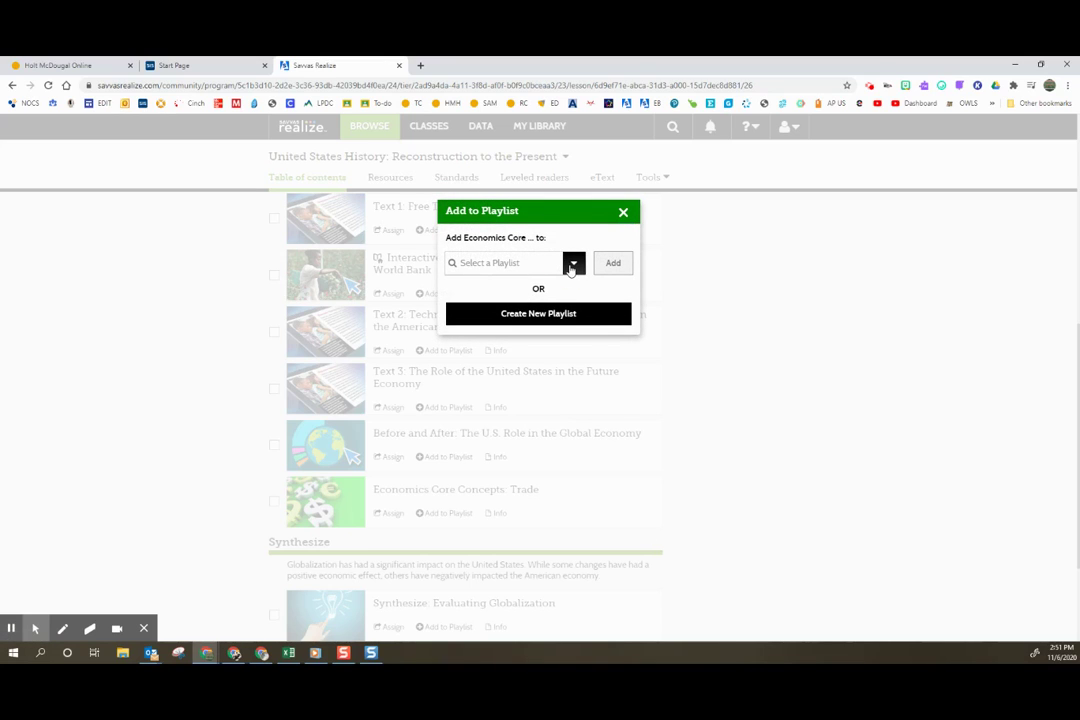
left_click(546, 312)
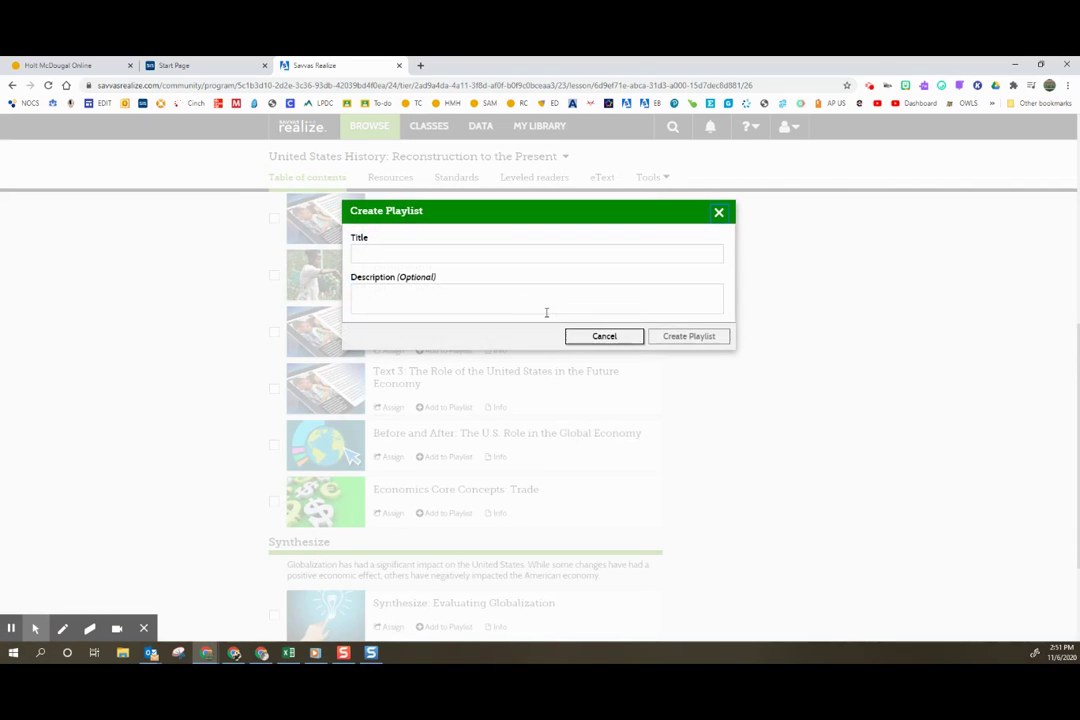
left_click(604, 336)
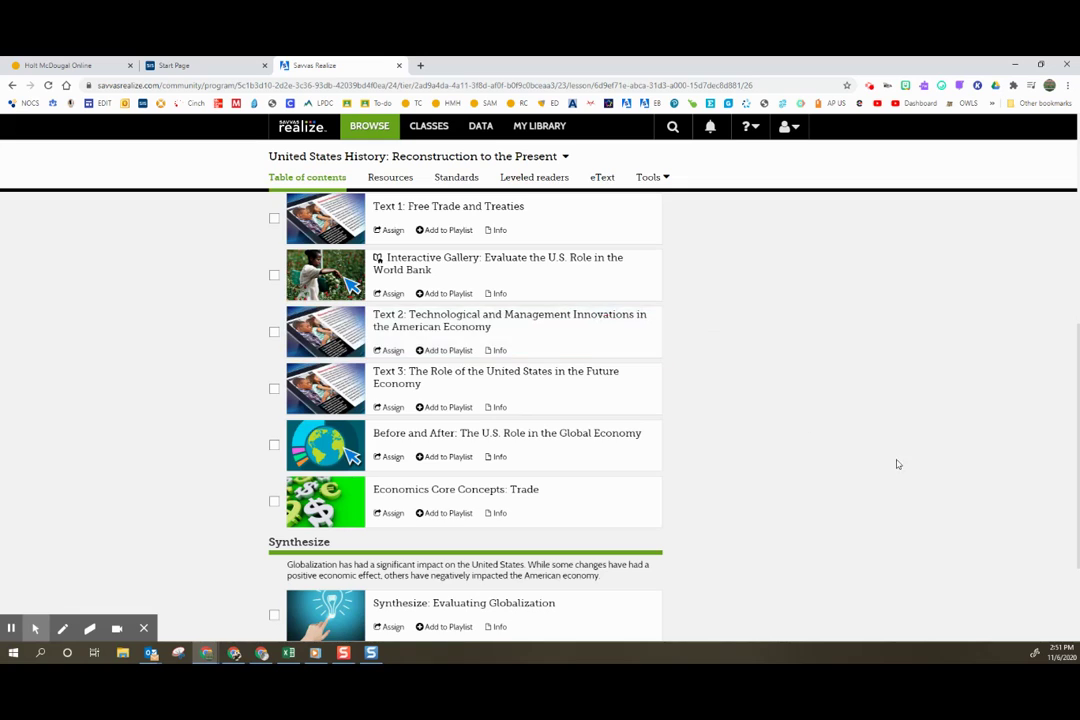
Return to the Realize home page and browse the full list of programs down to its end.
scroll(890, 468, "down", 2)
scroll(875, 475, "up", 6)
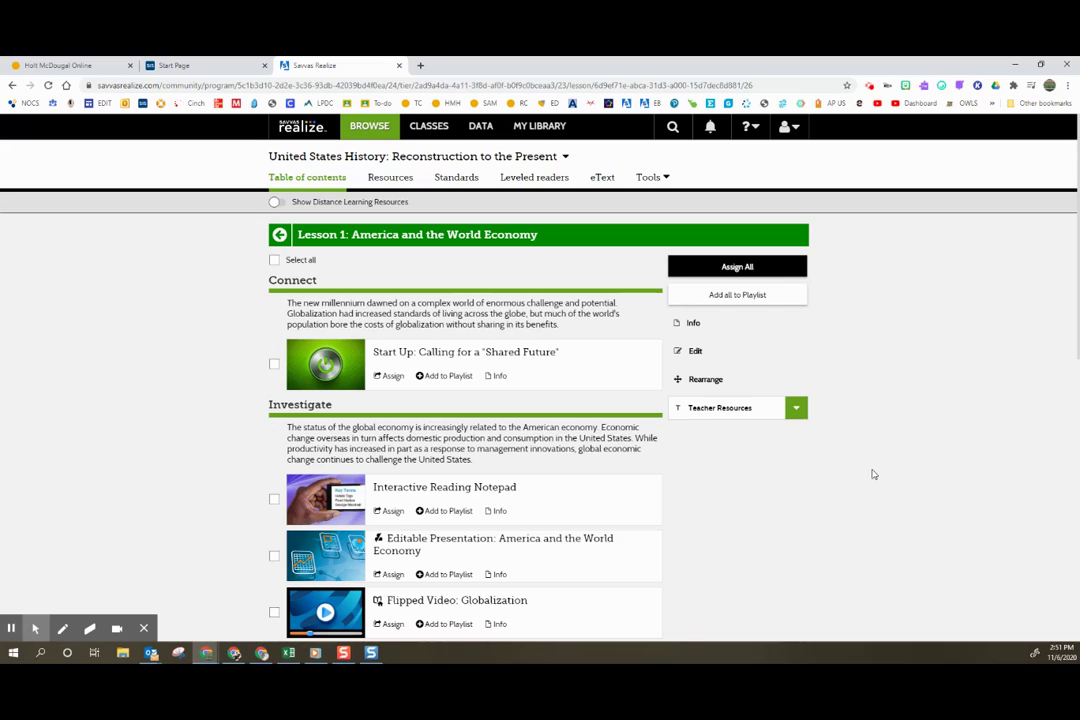
left_click(300, 126)
left_click(405, 445)
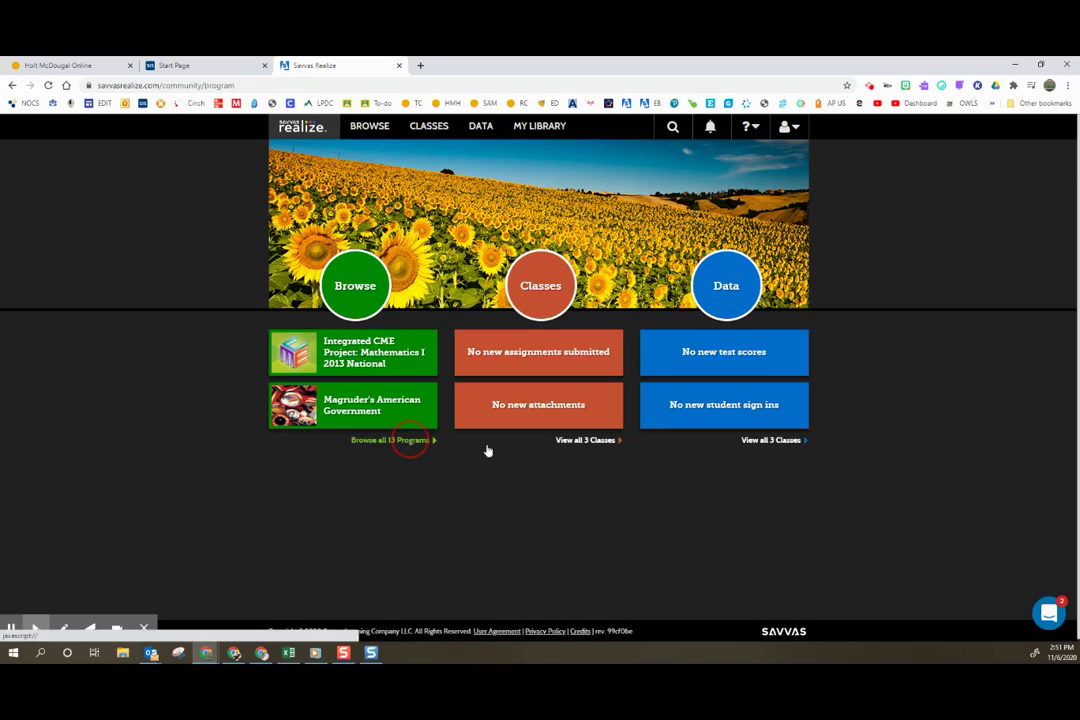
scroll(520, 450, "down", 4)
scroll(560, 467, "down", 1)
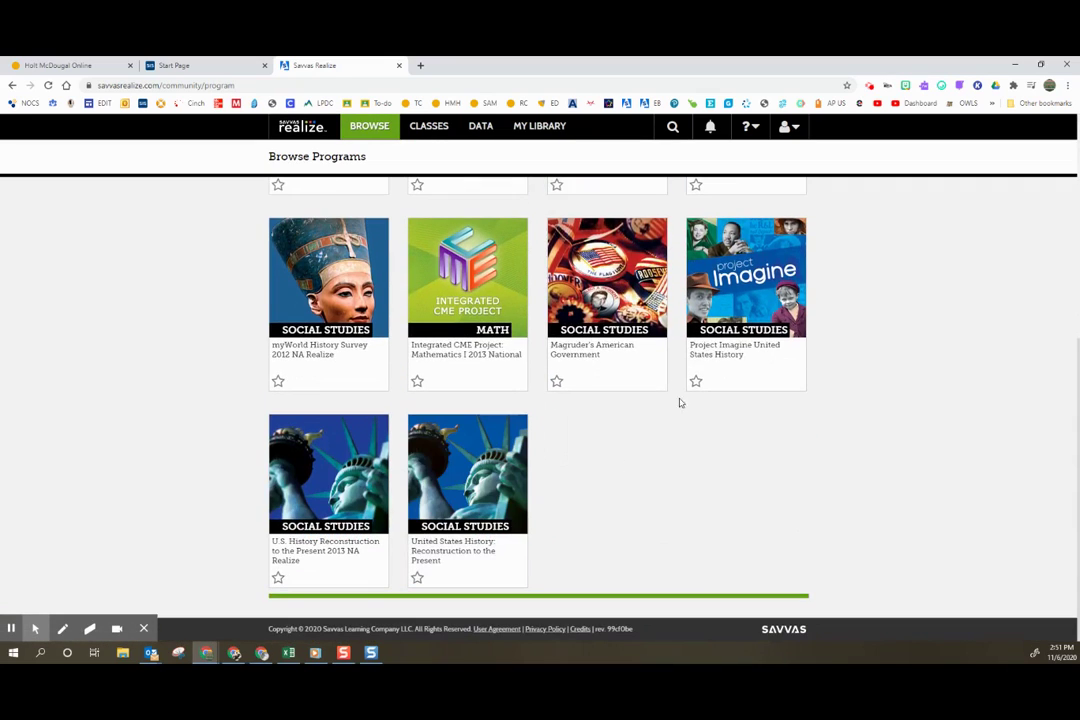
Open the Project Imagine United States History program and look through its units, from Program Resources to Credits.
left_click(762, 316)
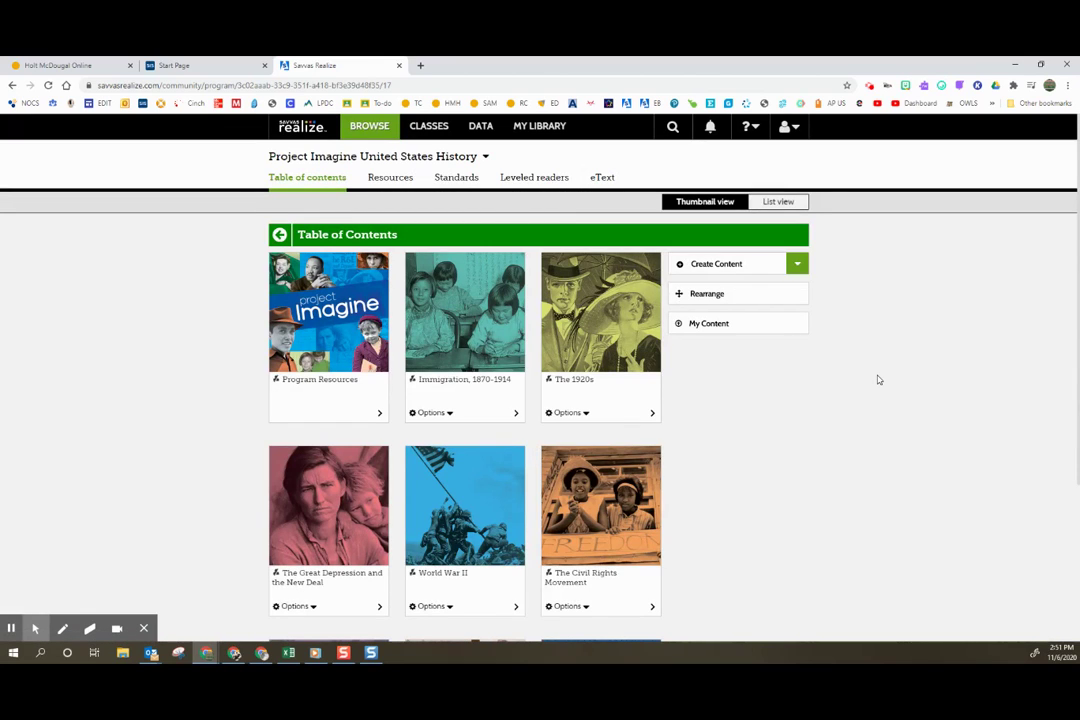
scroll(878, 380, "down", 4)
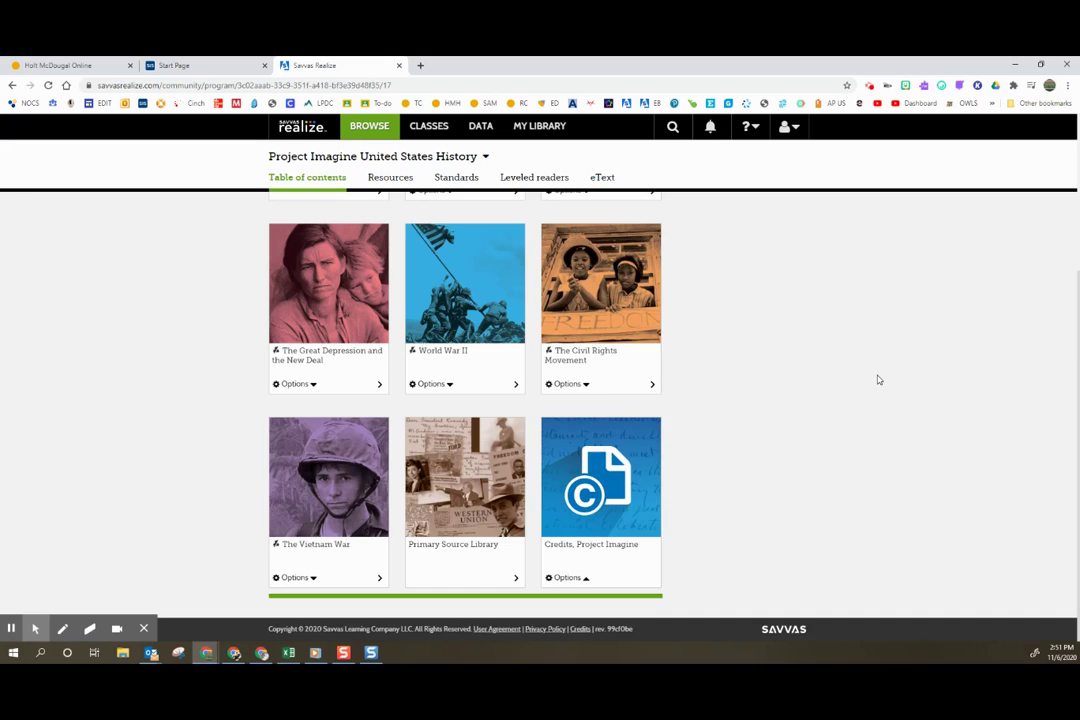
scroll(878, 380, "up", 4)
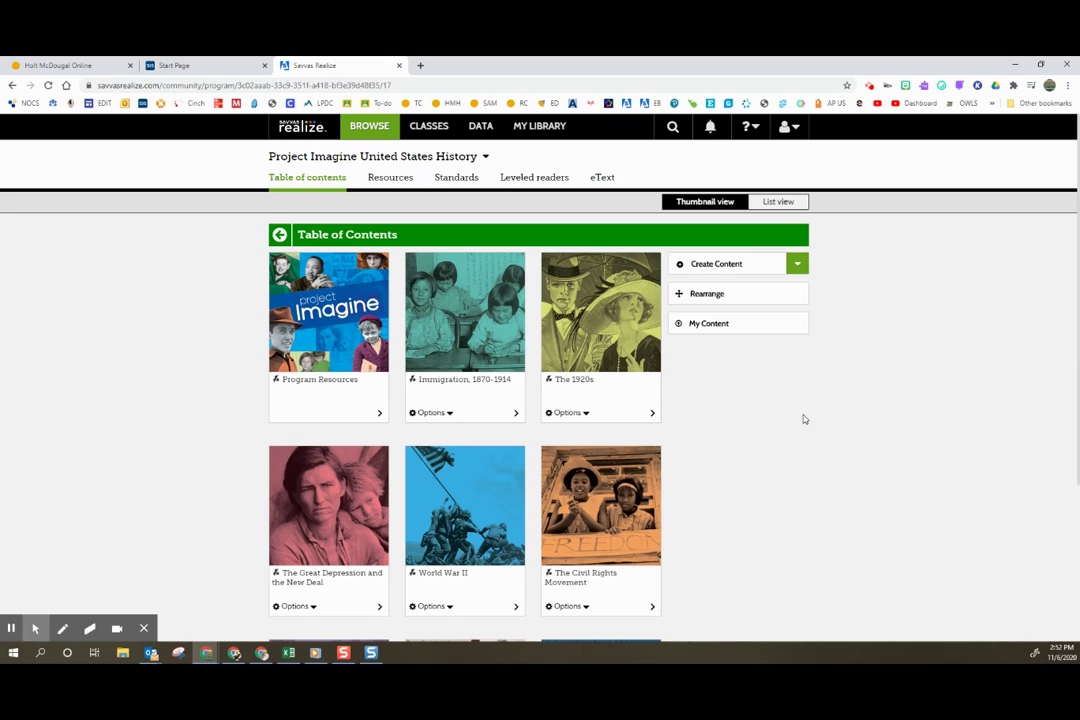
scroll(803, 419, "down", 4)
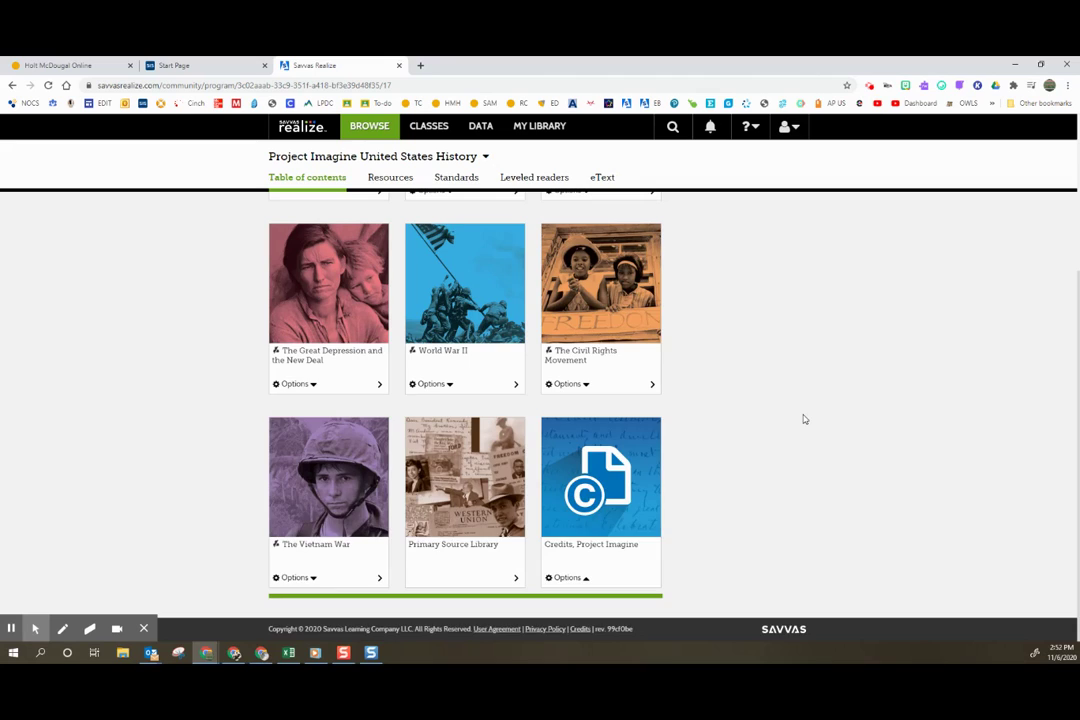
scroll(803, 419, "up", 4)
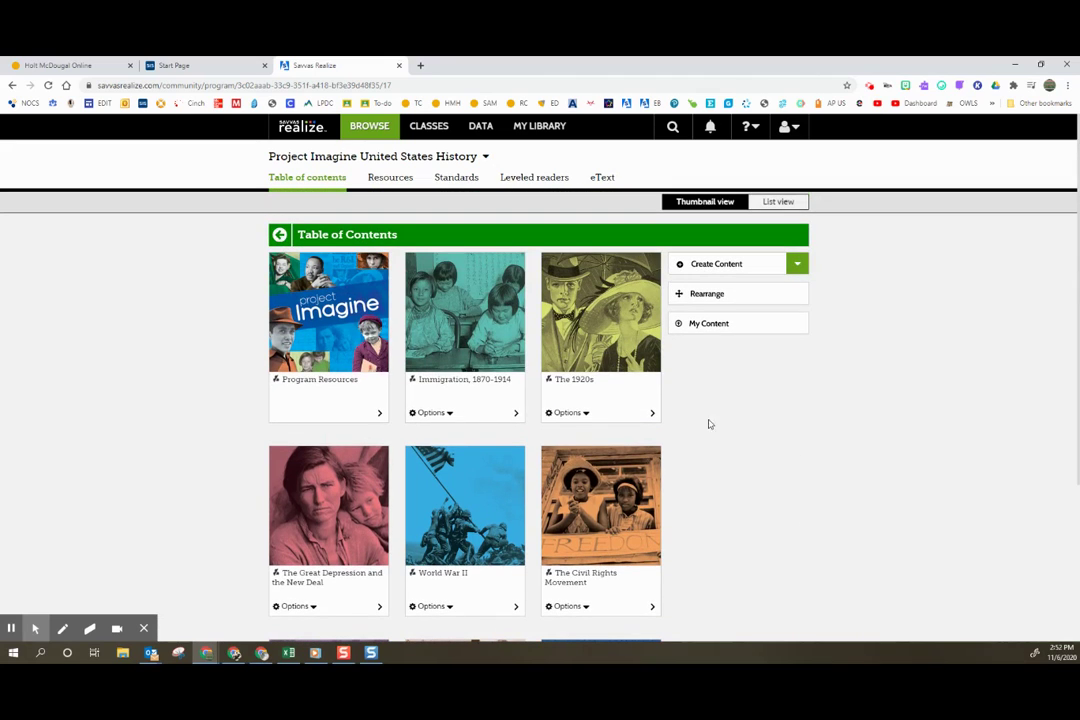
Open the Immigration, 1870-1914 unit and review its Project, Launch it!, Explore it! and Apply it! activities.
left_click(481, 324)
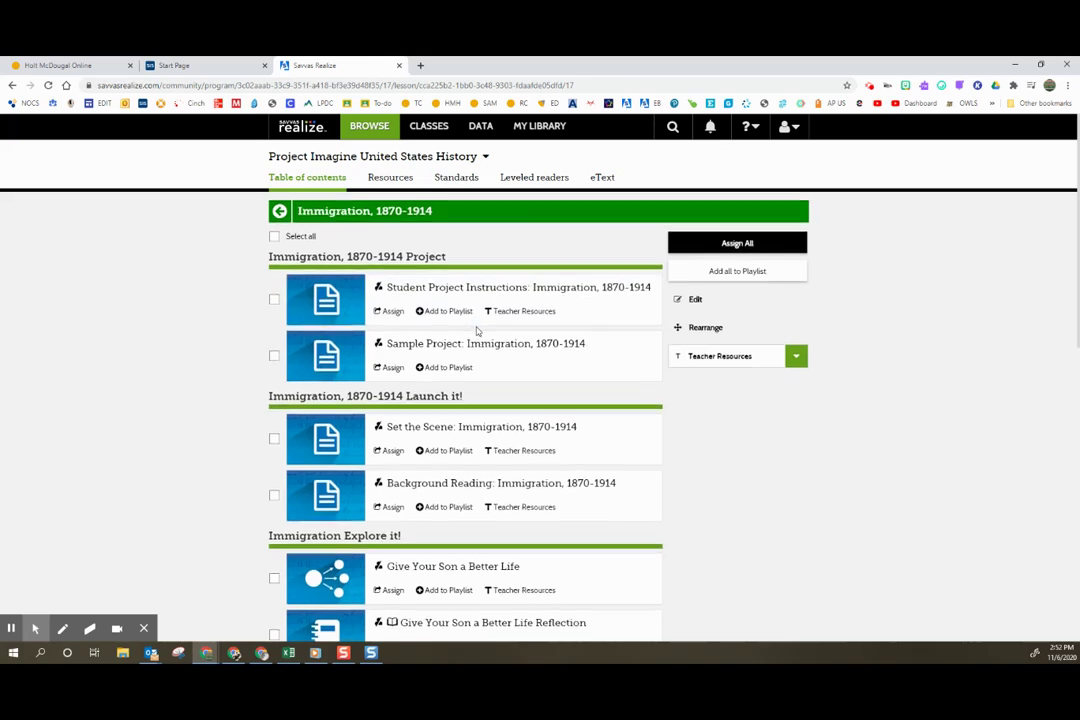
scroll(520, 310, "down", 2)
scroll(492, 358, "down", 1)
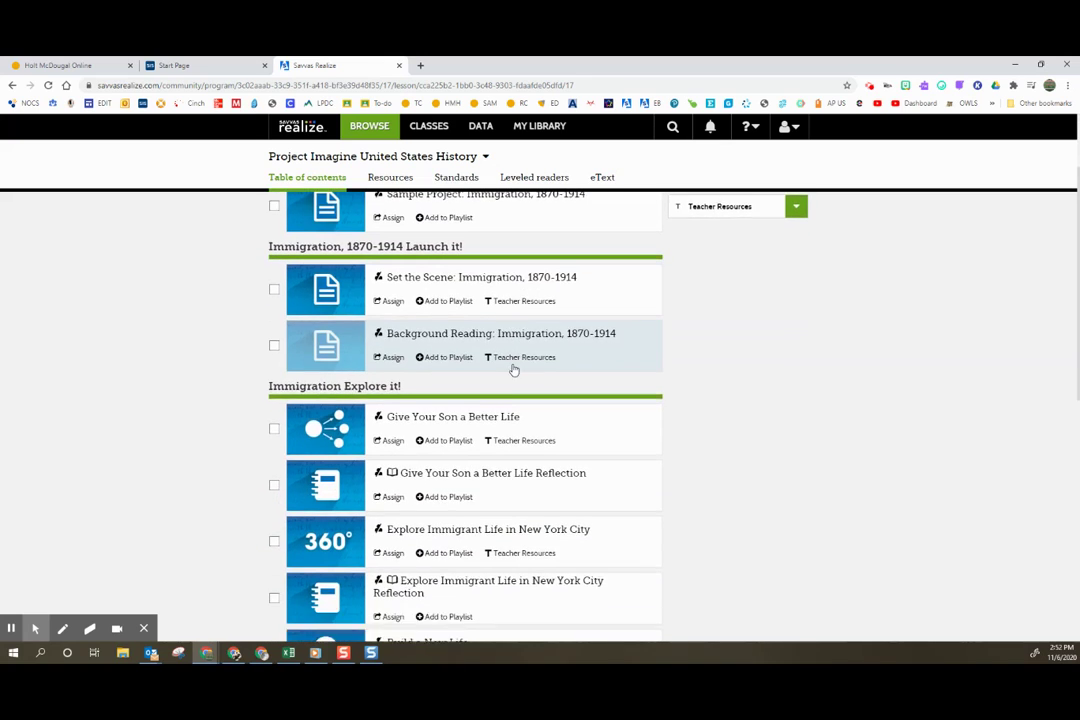
scroll(499, 358, "down", 3)
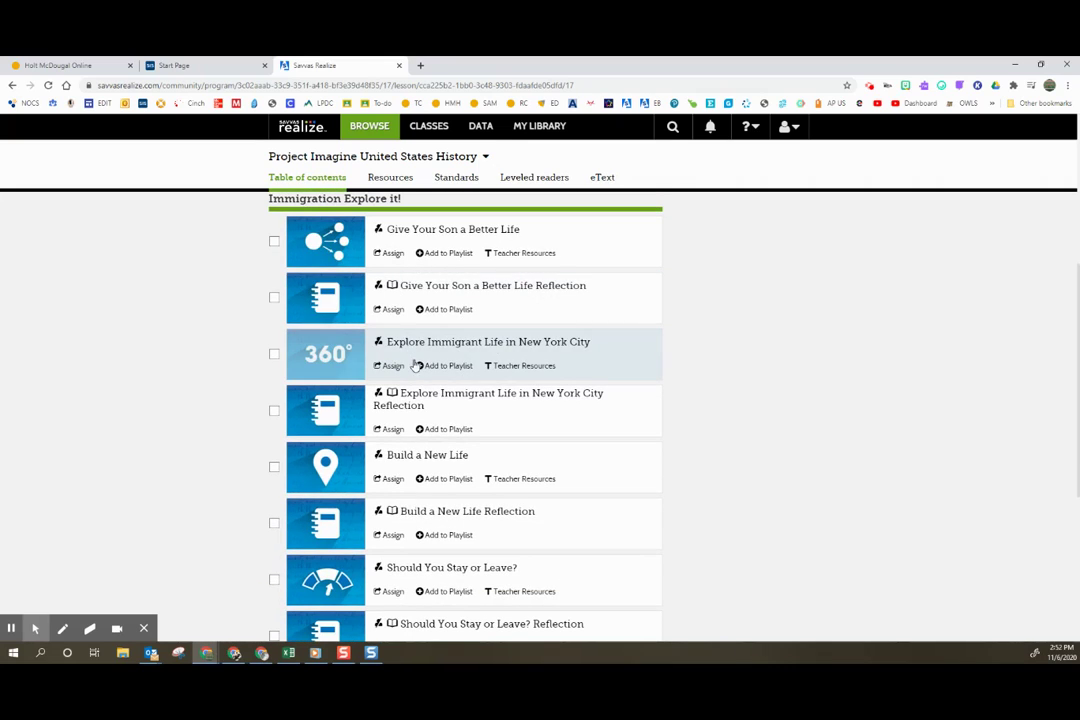
scroll(415, 386, "down", 4)
scroll(421, 397, "down", 3)
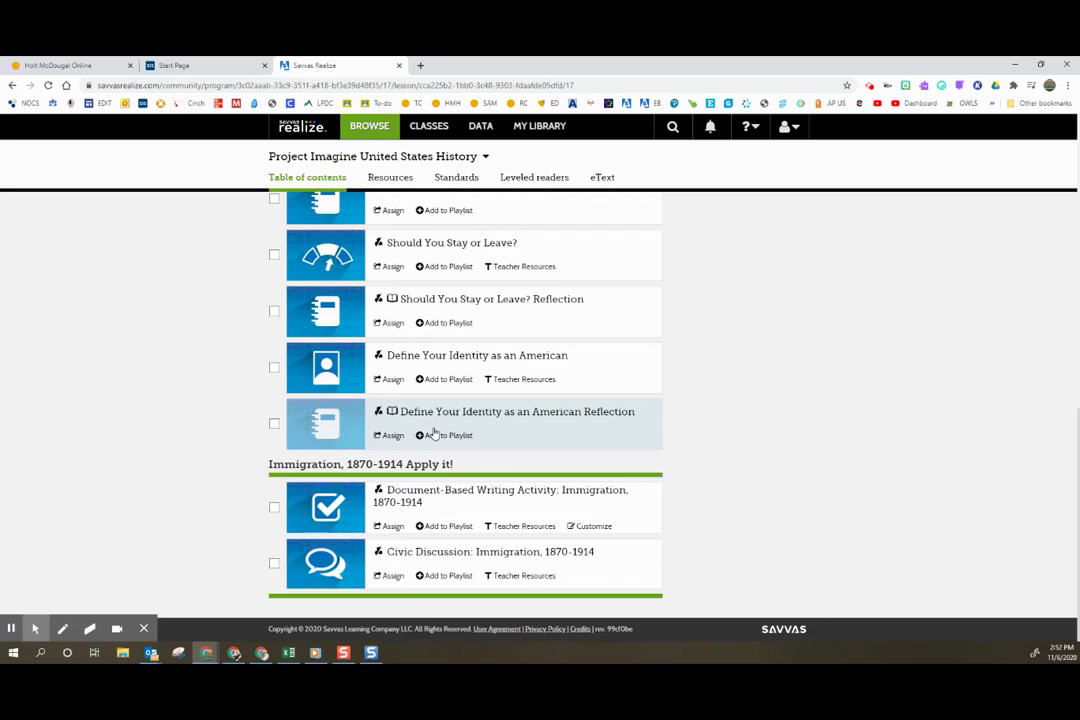
Open Explore Immigrant Life in New York City, dismiss the introductory video and enter the Little Italy 360° scene.
scroll(429, 436, "up", 5)
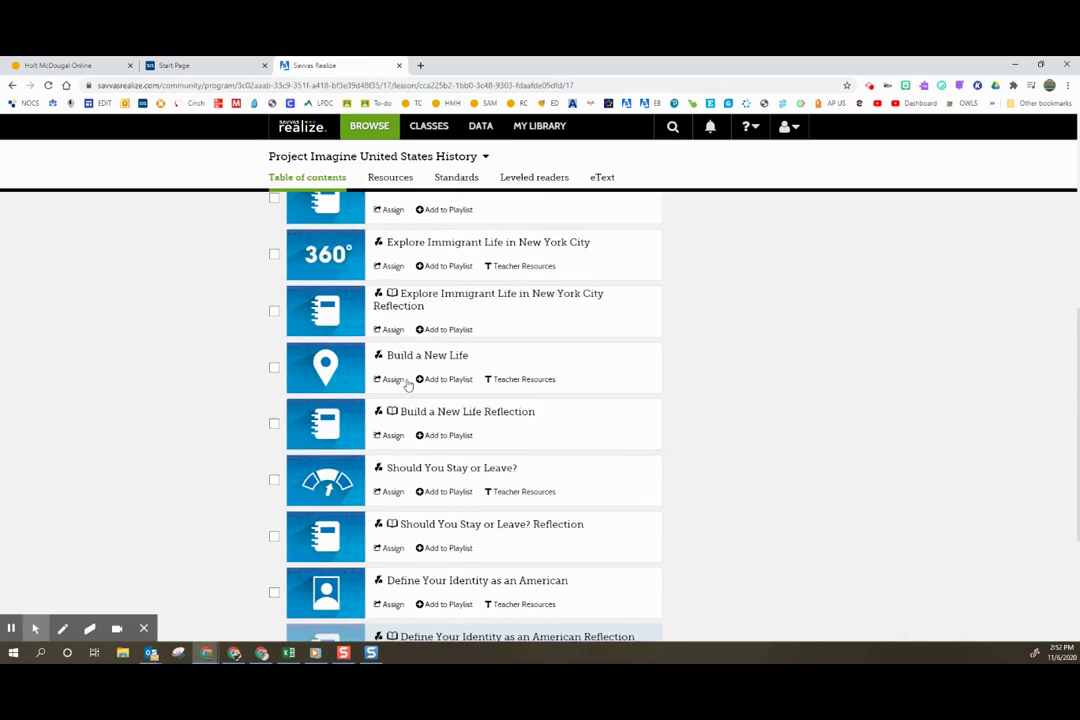
left_click(563, 242)
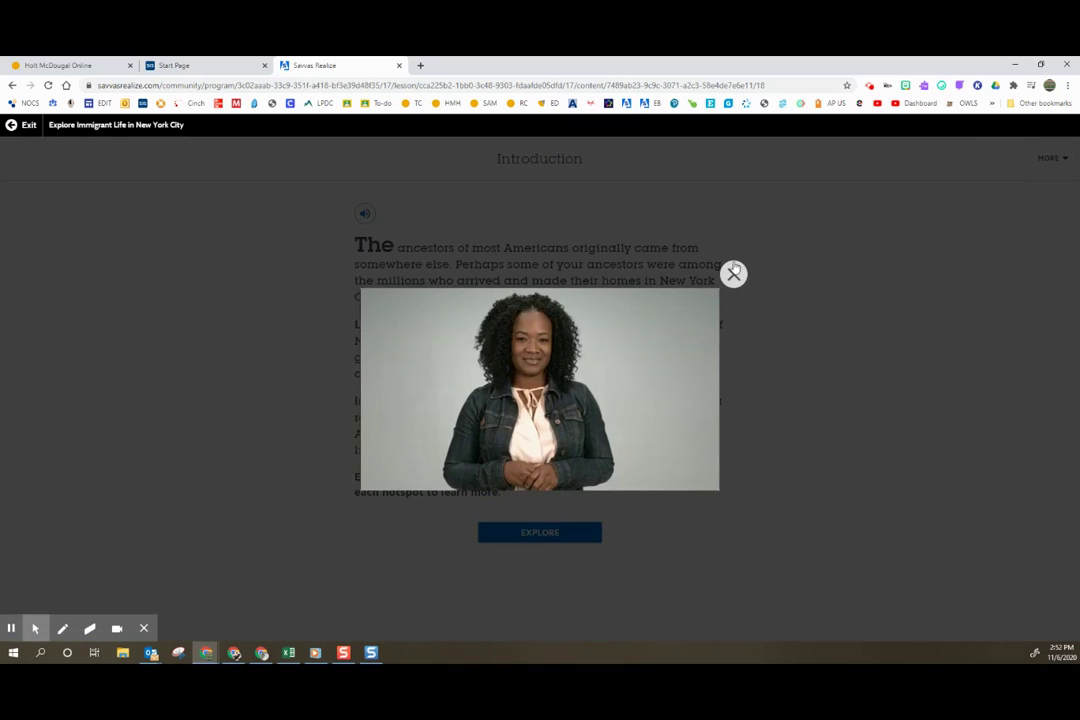
left_click(734, 273)
left_click(547, 533)
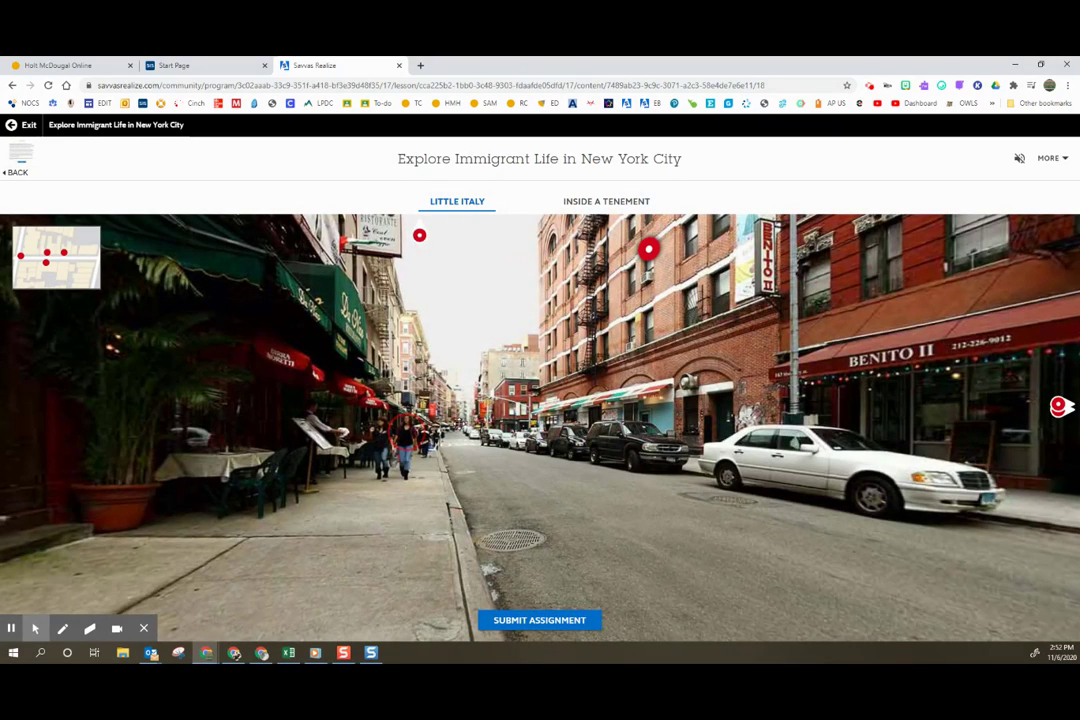
View the Work Life hotspot in the Little Italy scene, close it and exit to the Immigration, 1870-1914 unit.
left_click(648, 248)
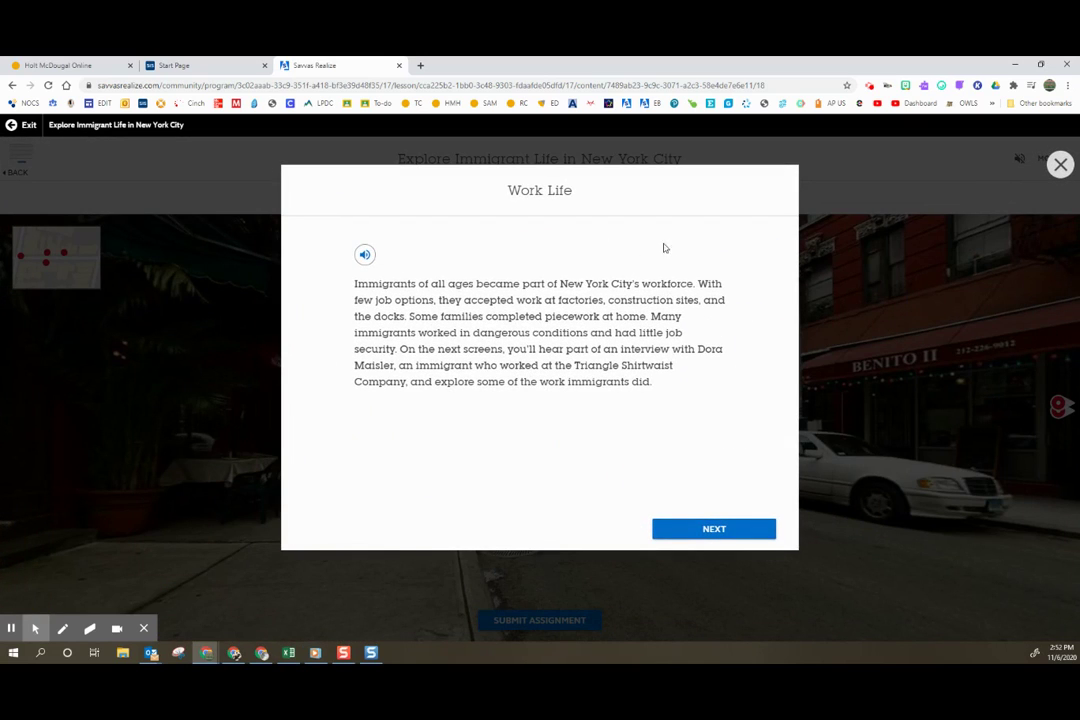
left_click(1053, 166)
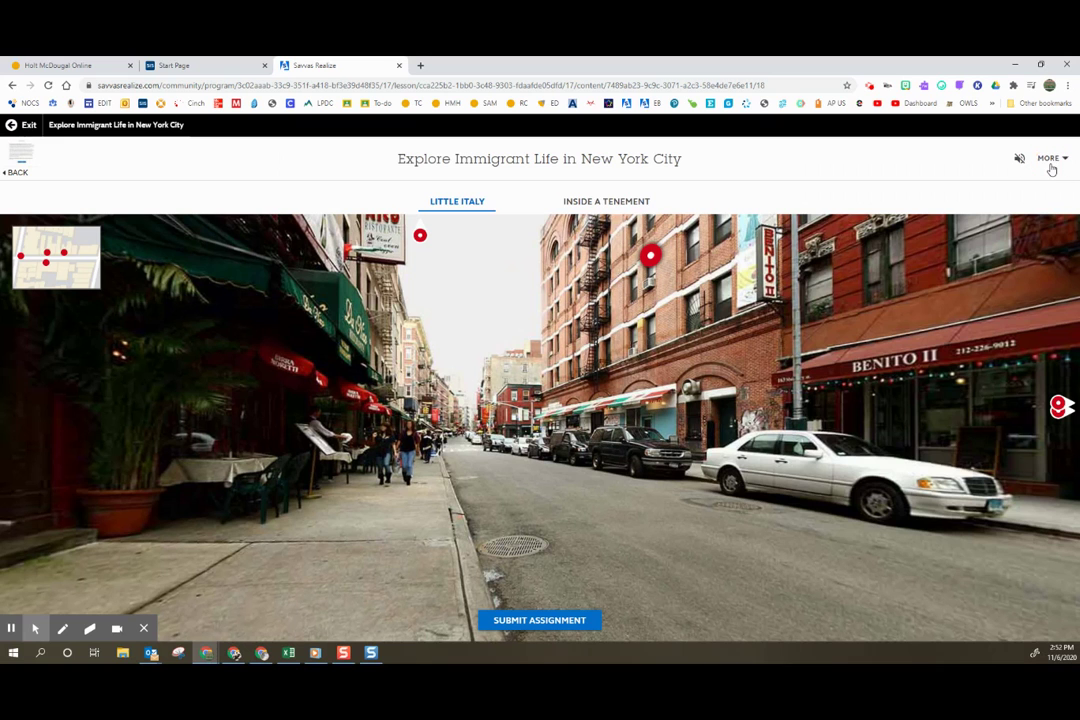
left_click(30, 125)
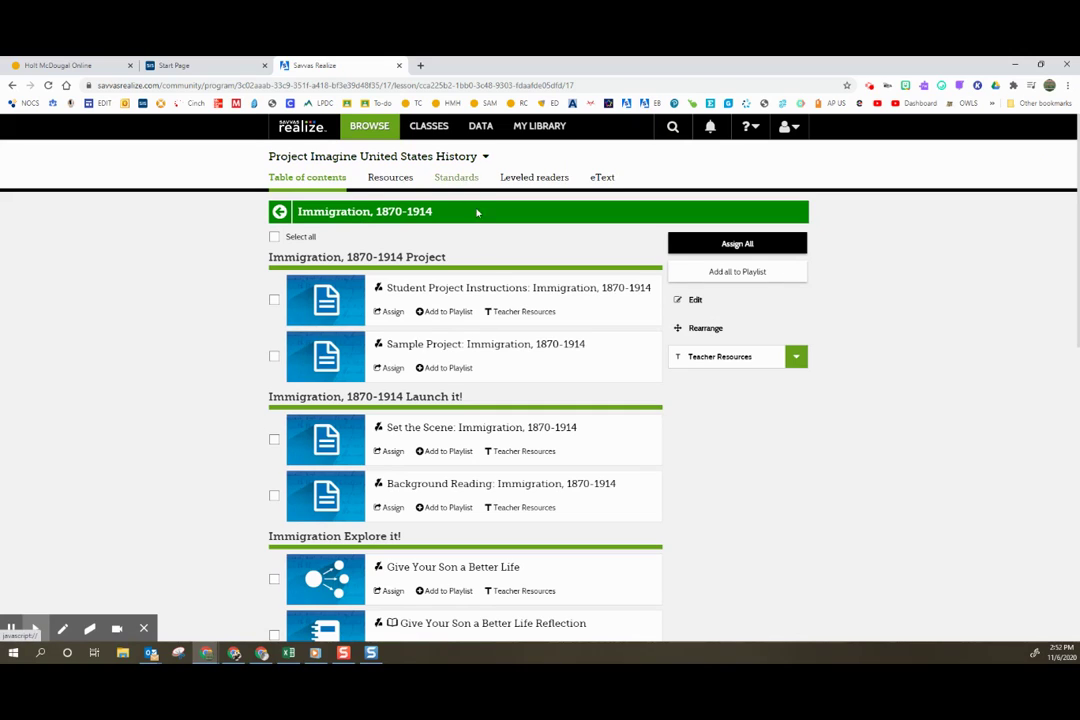
Return to the Project Imagine United States History table of contents and open the Primary Source Library.
left_click(279, 211)
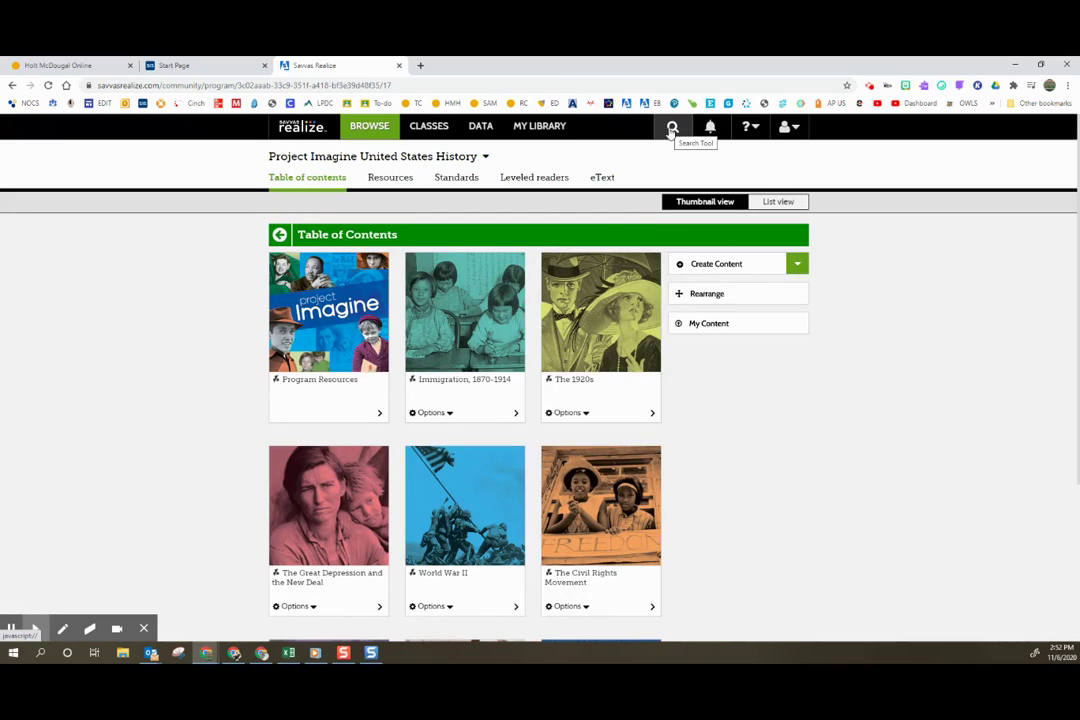
scroll(492, 330, "down", 2)
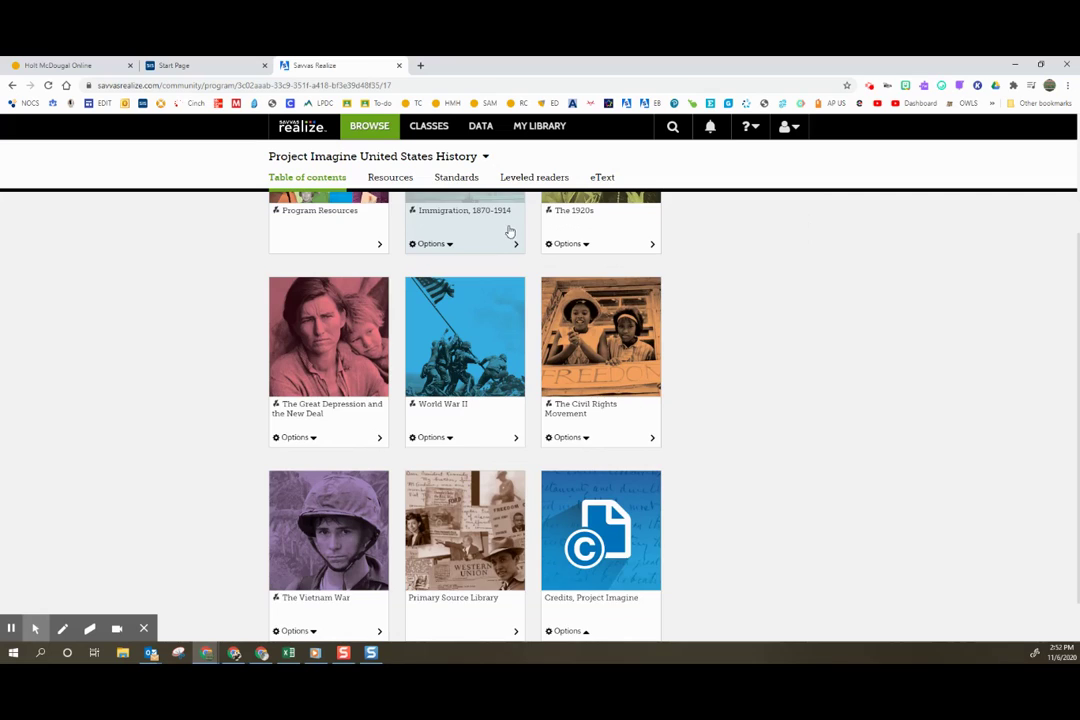
scroll(509, 234, "up", 1)
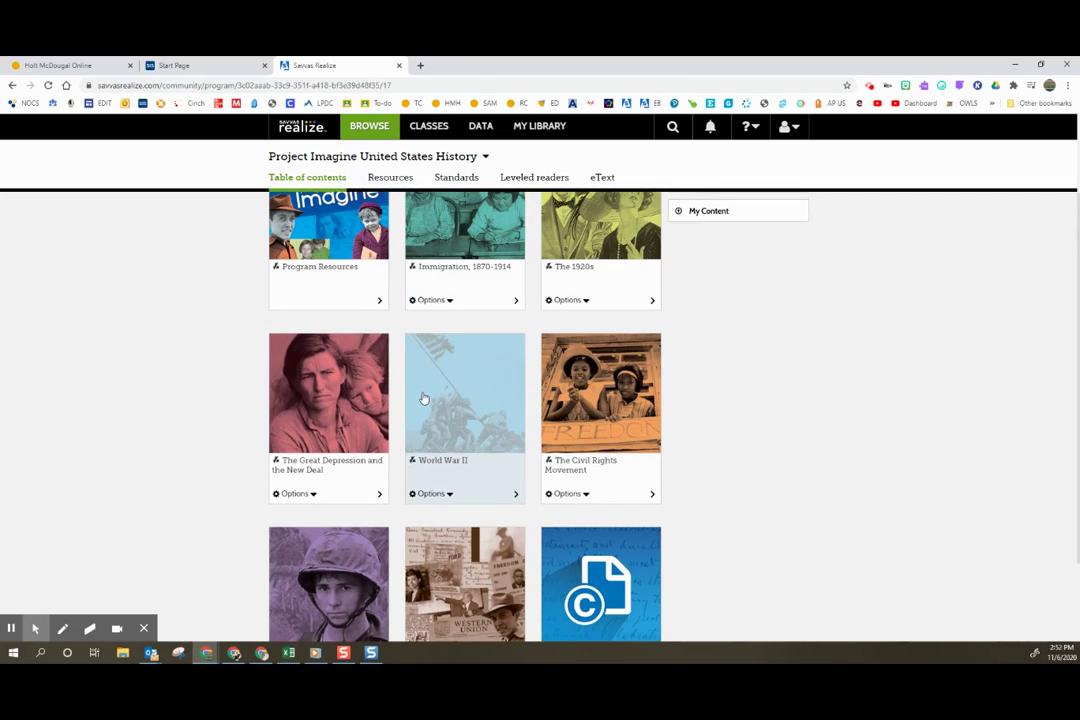
scroll(690, 428, "down", 2)
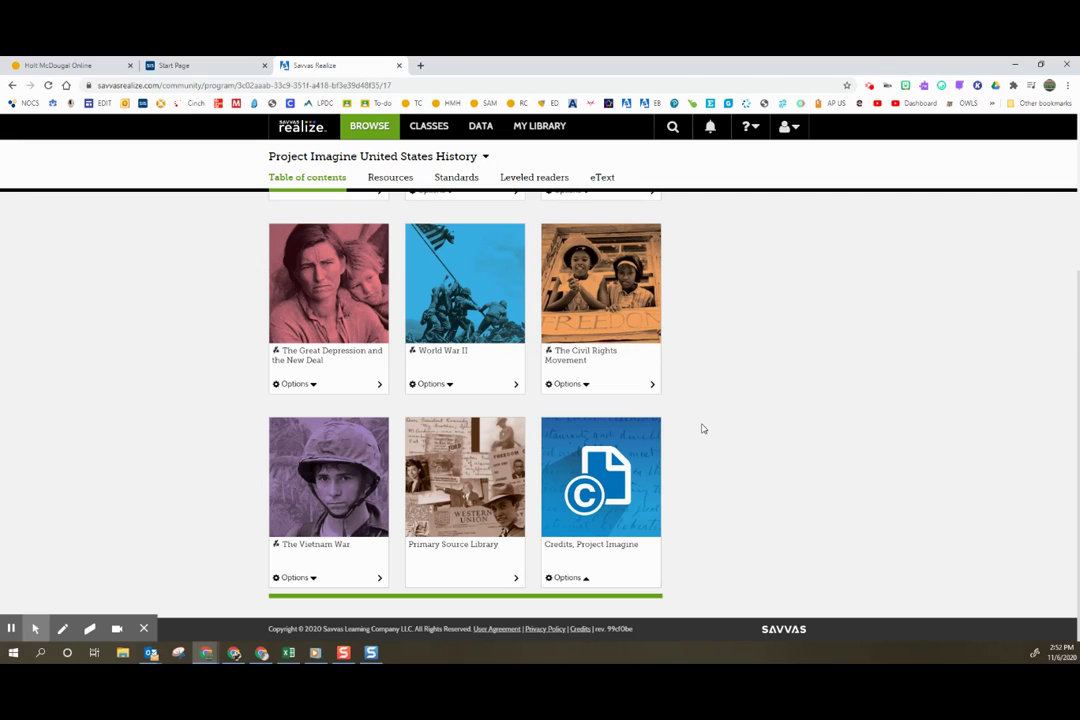
left_click(458, 490)
Open Civil Rights Primary Sources and look through its audio, document, photo and video sources, from Witness Milestones to Travel to Civil Rights Landmarks.
scroll(775, 411, "down", 3)
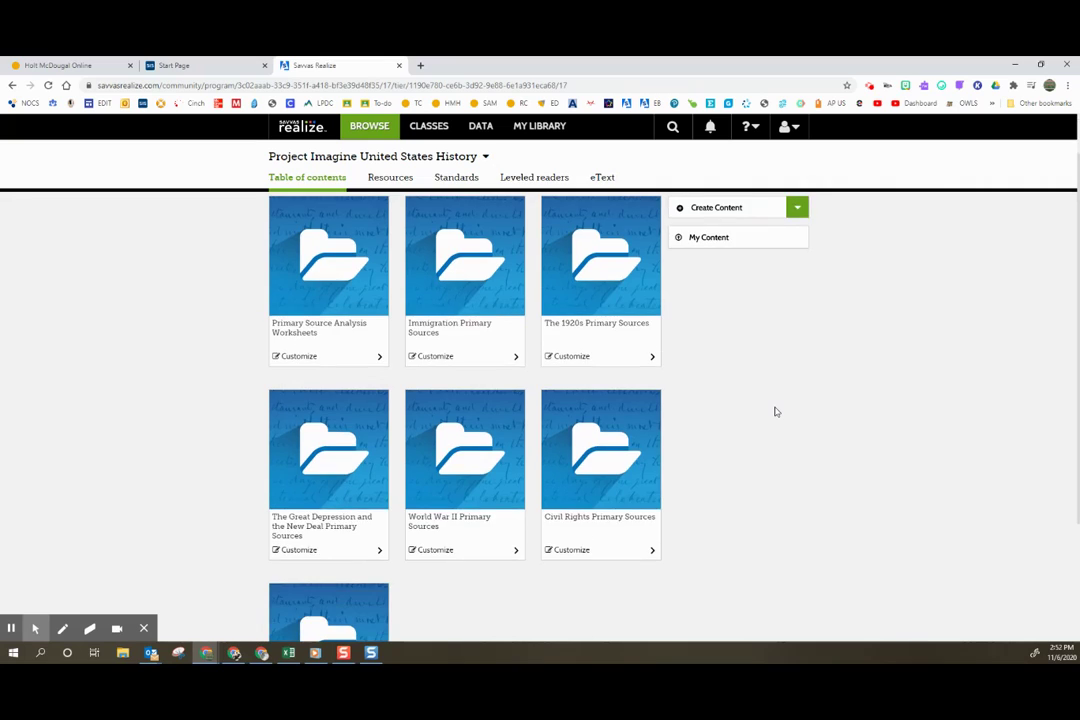
left_click(549, 331)
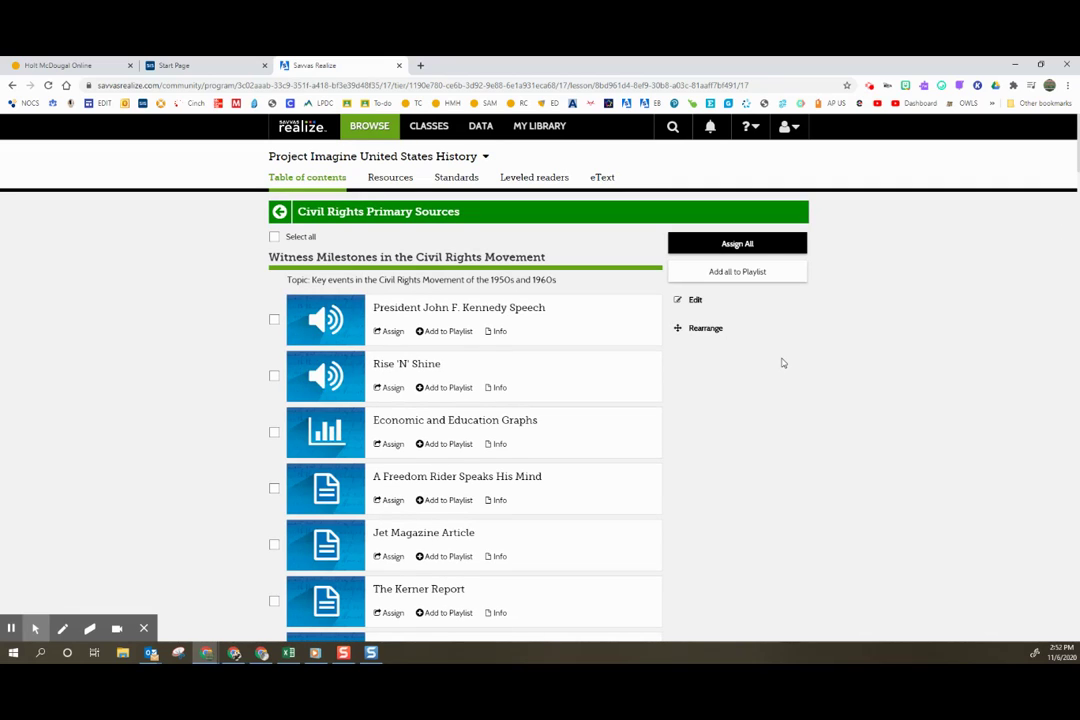
scroll(390, 393, "down", 2)
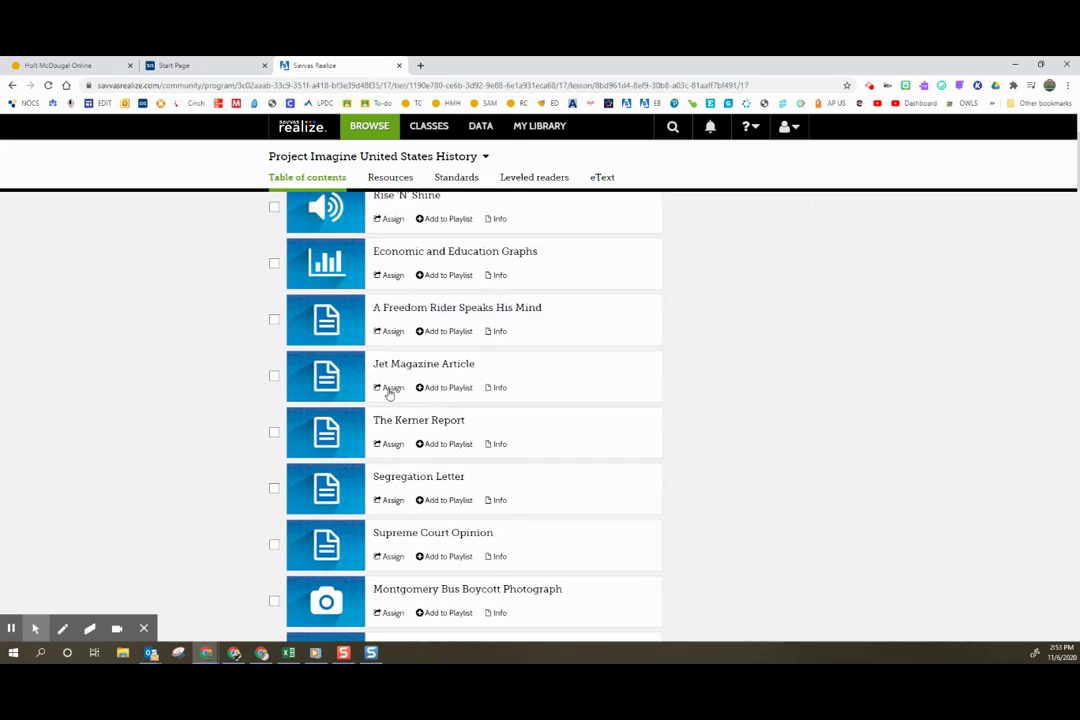
scroll(390, 393, "down", 5)
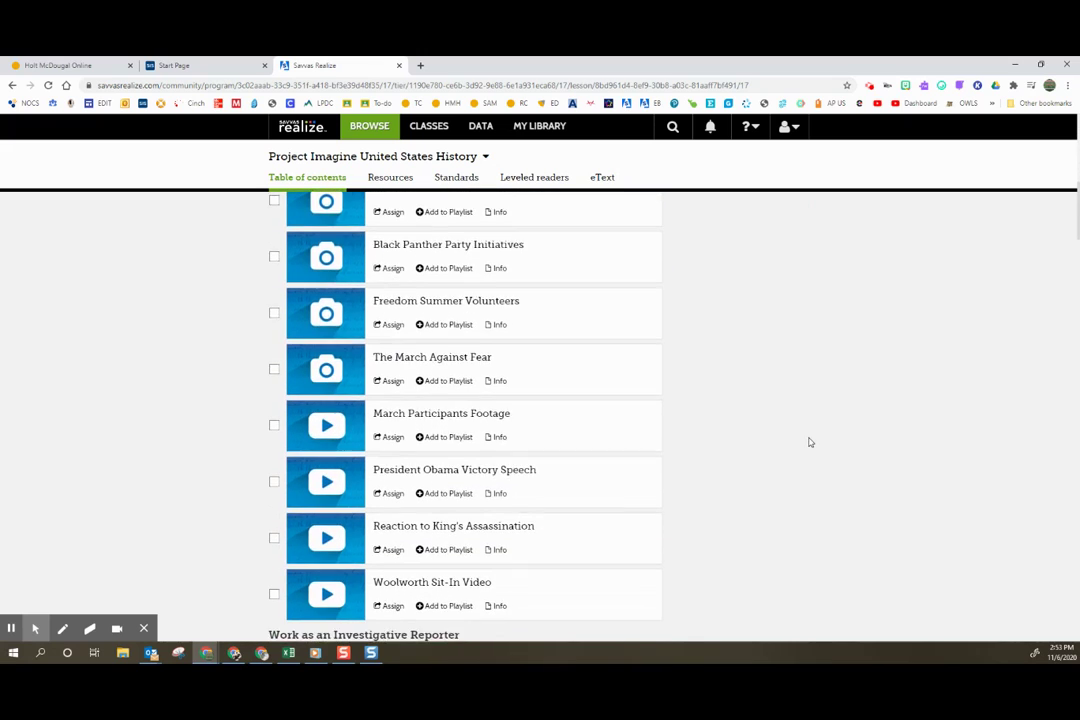
scroll(810, 442, "down", 2)
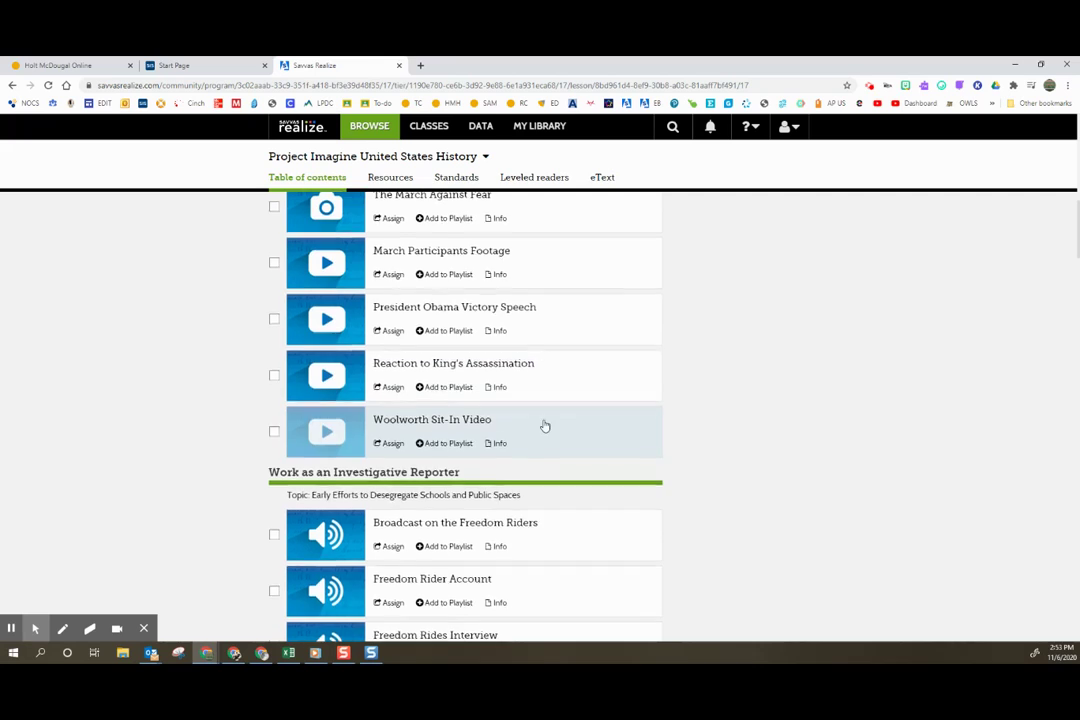
scroll(545, 427, "down", 6)
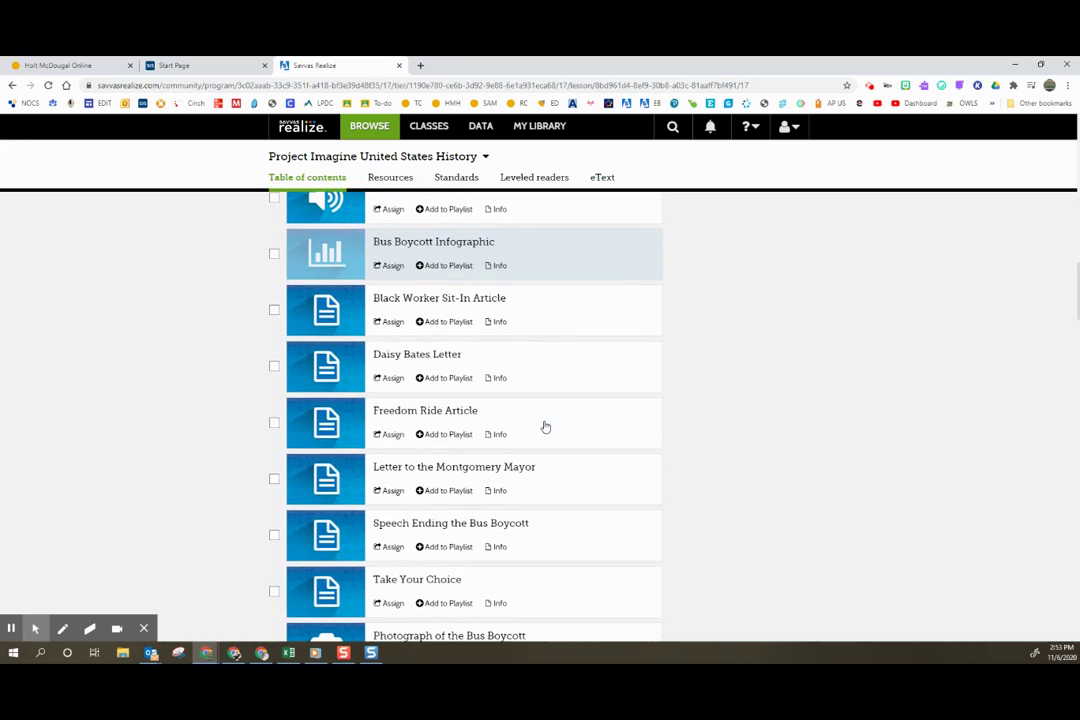
scroll(545, 427, "down", 6)
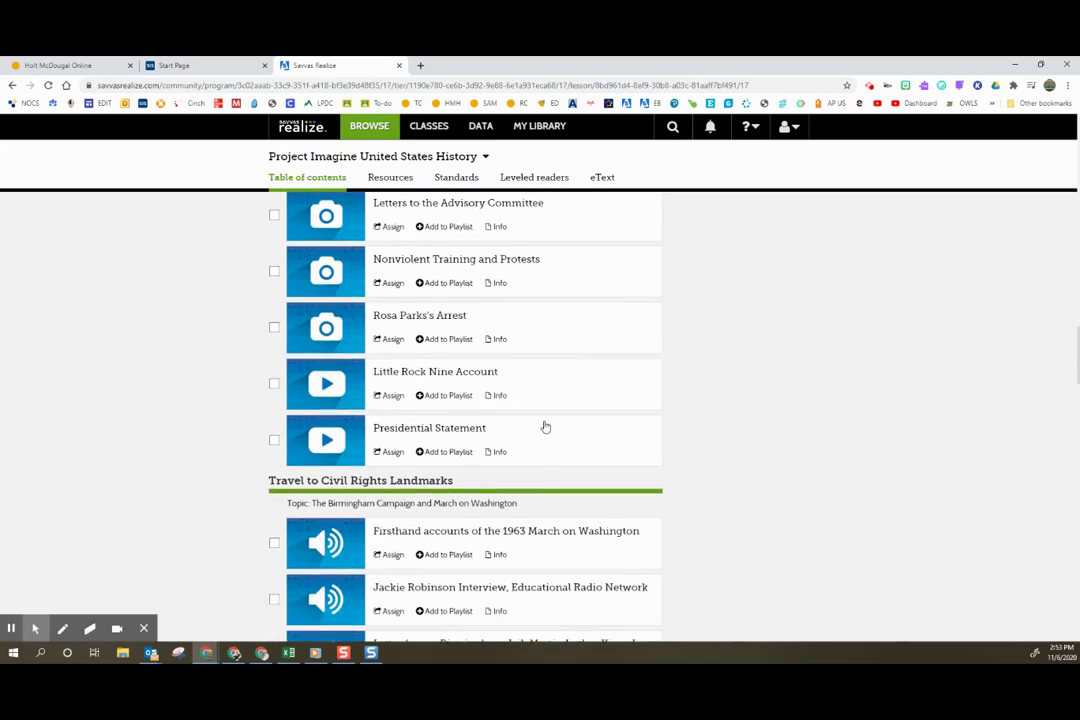
scroll(545, 427, "down", 7)
scroll(545, 427, "up", 6)
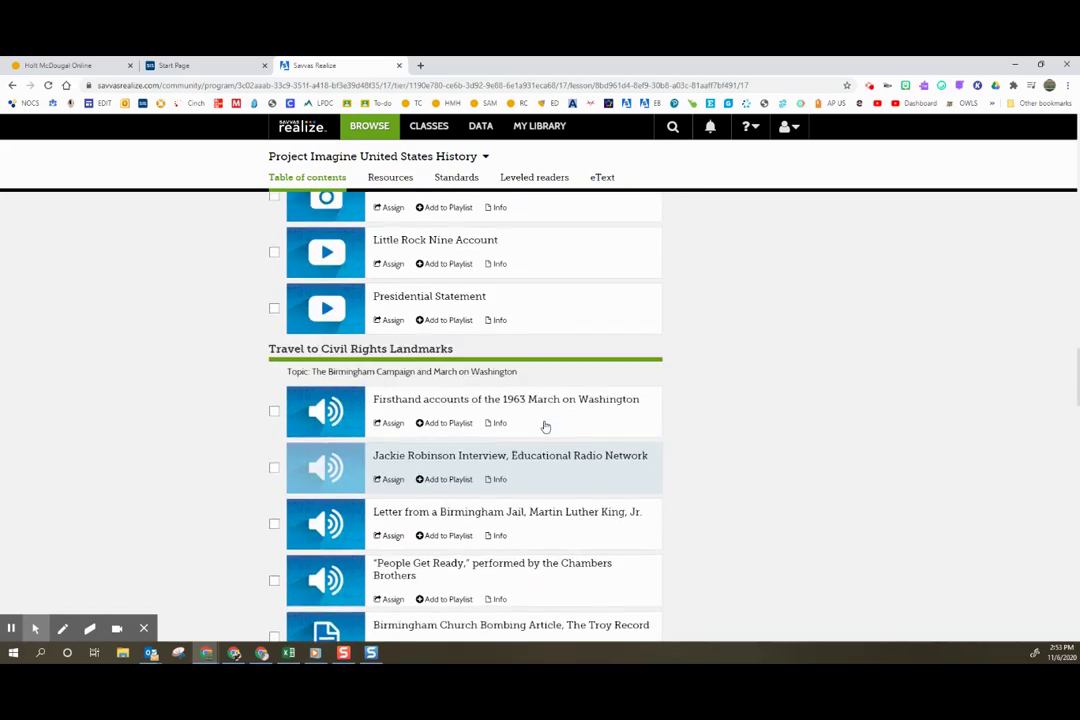
scroll(545, 427, "up", 18)
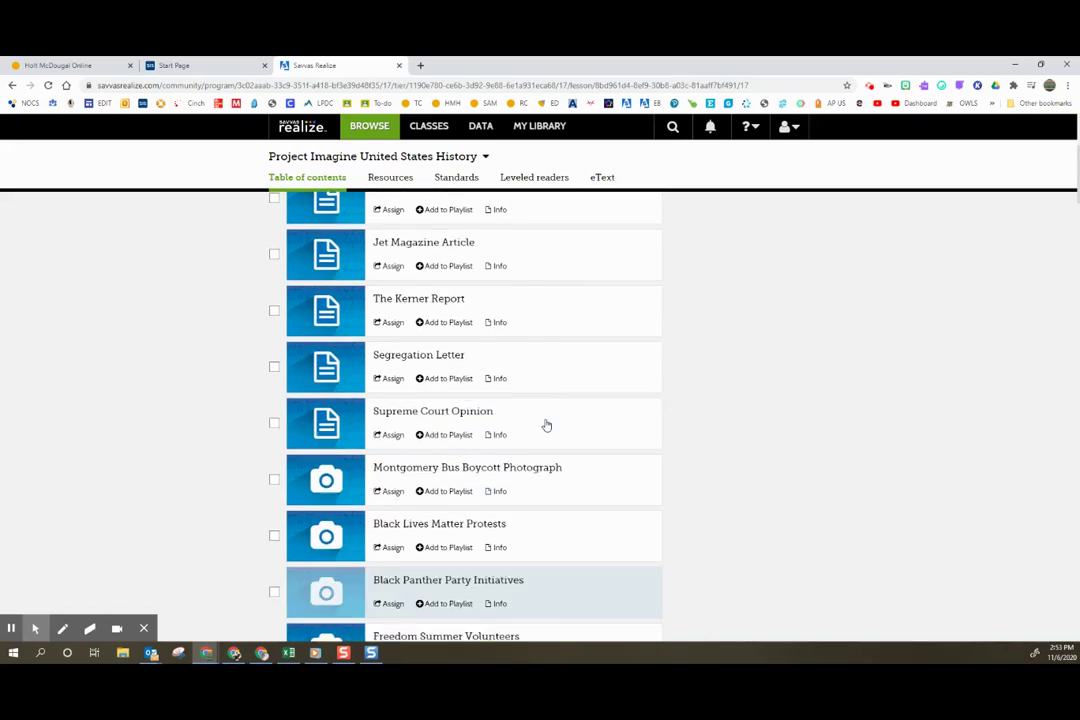
scroll(546, 424, "up", 3)
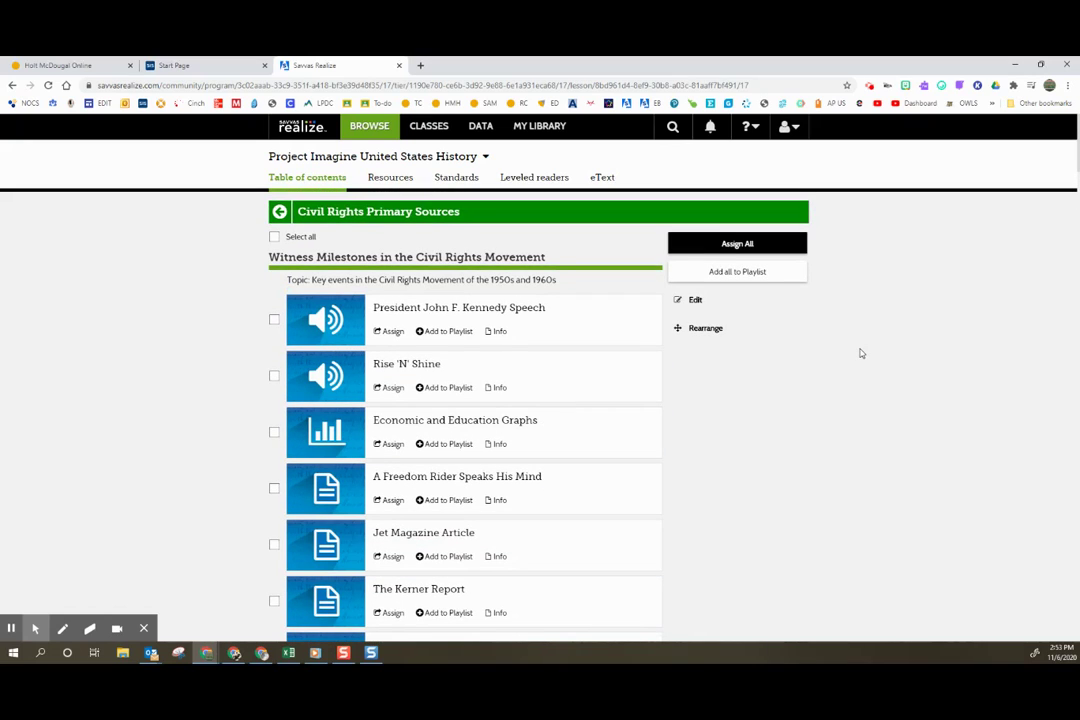